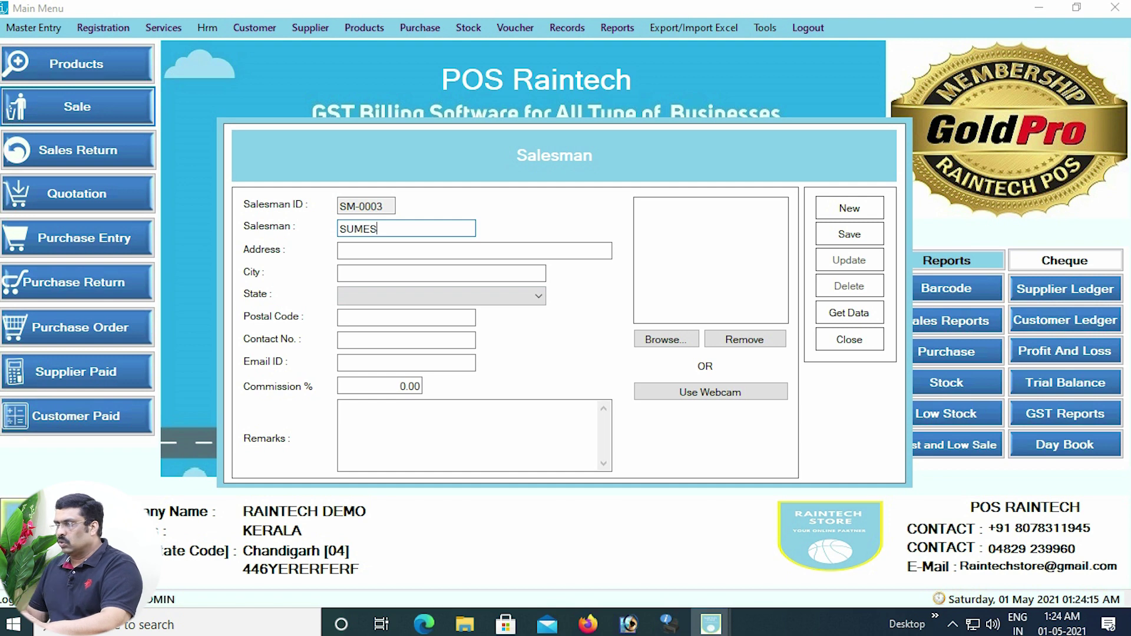
Enter the salesman's address and correct the city to KOOTT.
left_click(377, 251)
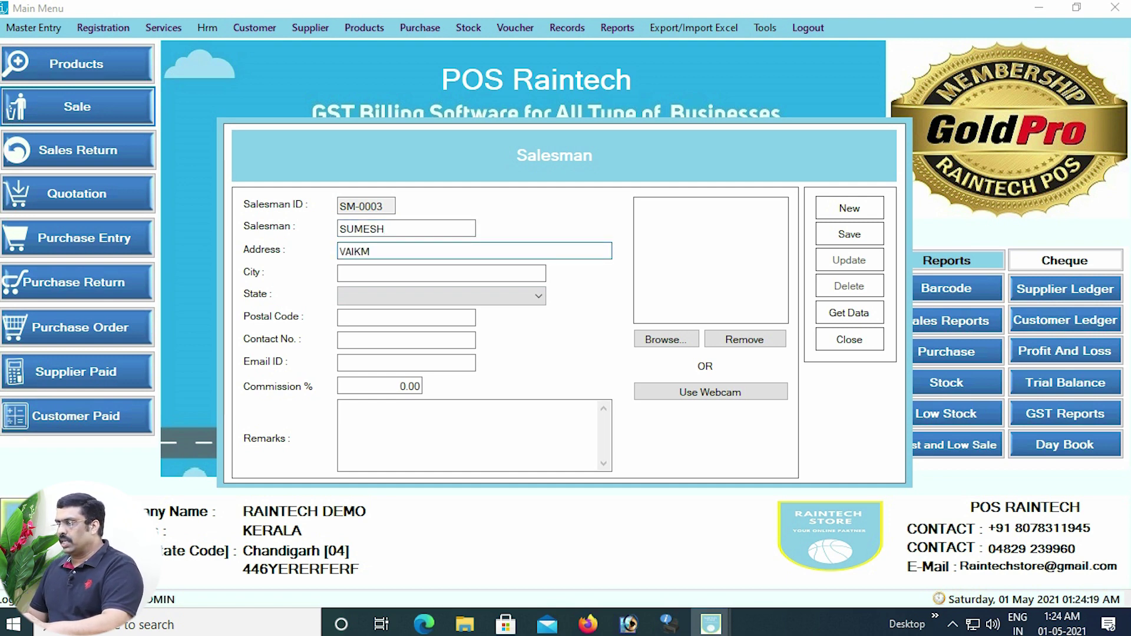
left_click(378, 274)
key("BackSpace")
type("KOOTTAYAM")
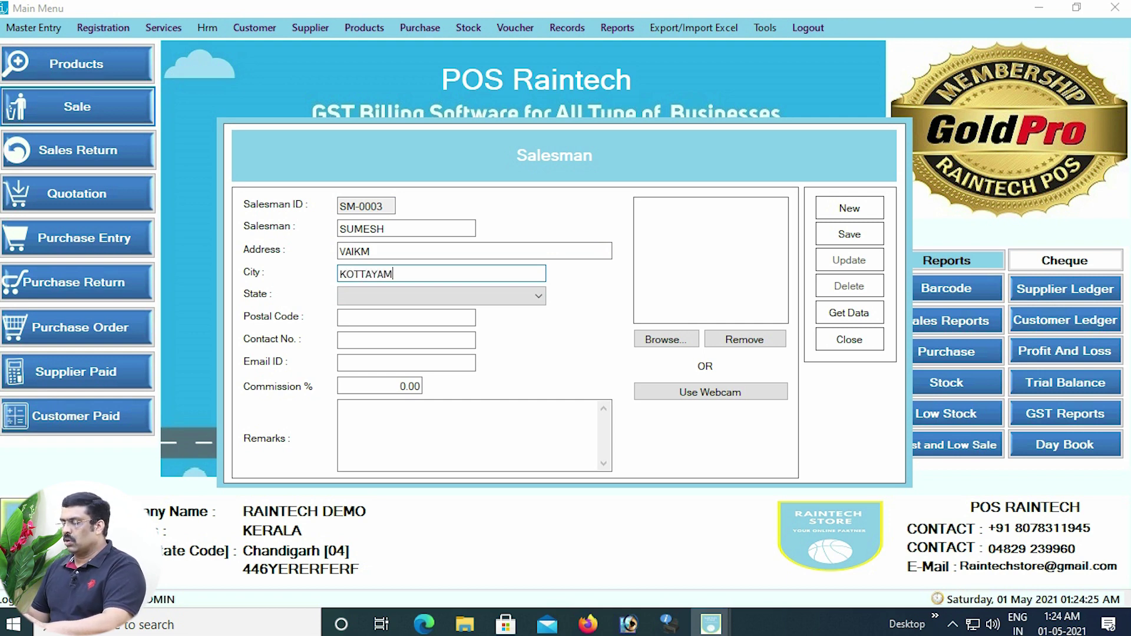
Choose Kerala [32] as the state and fill in the salesman's contact number and e-mail ID.
left_click(442, 296)
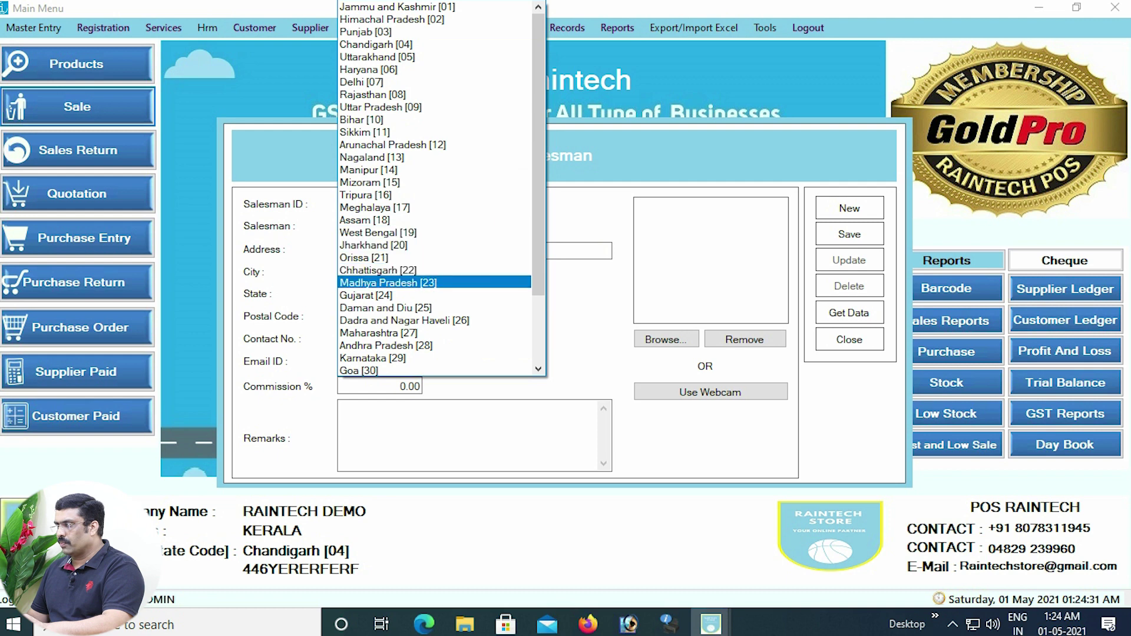
scroll(413, 330, "down", 1)
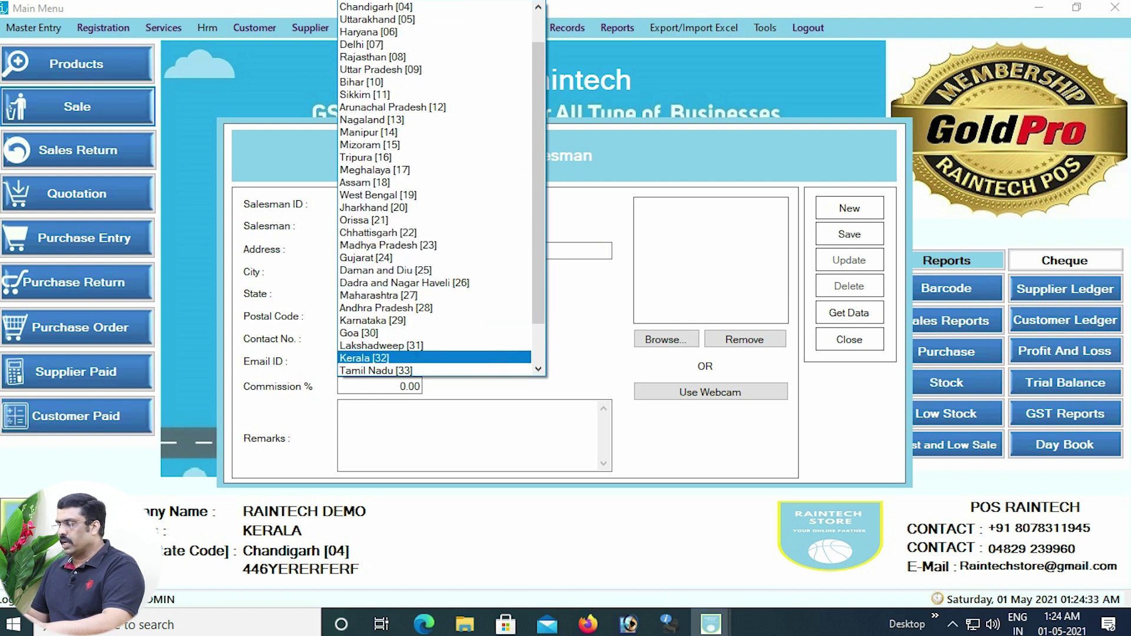
left_click(363, 358)
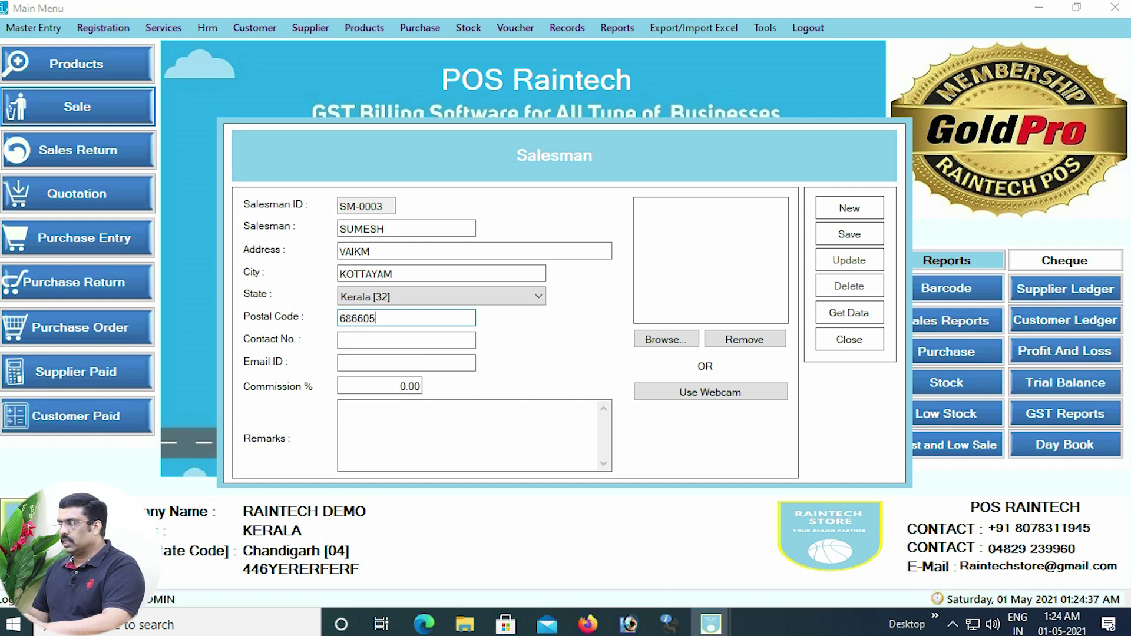
left_click(383, 341)
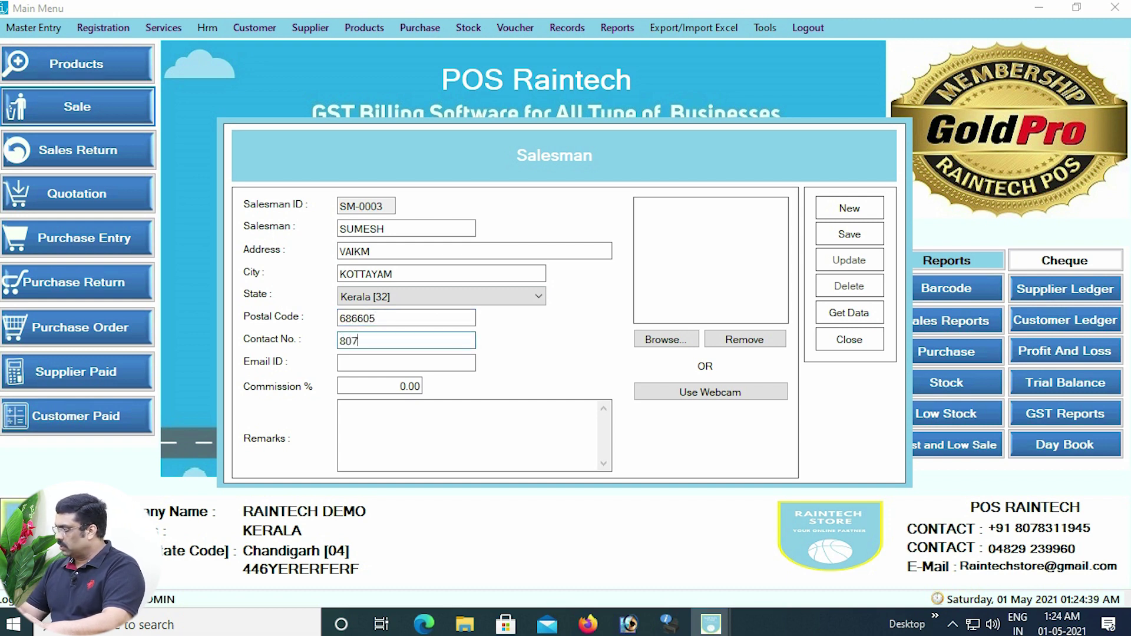
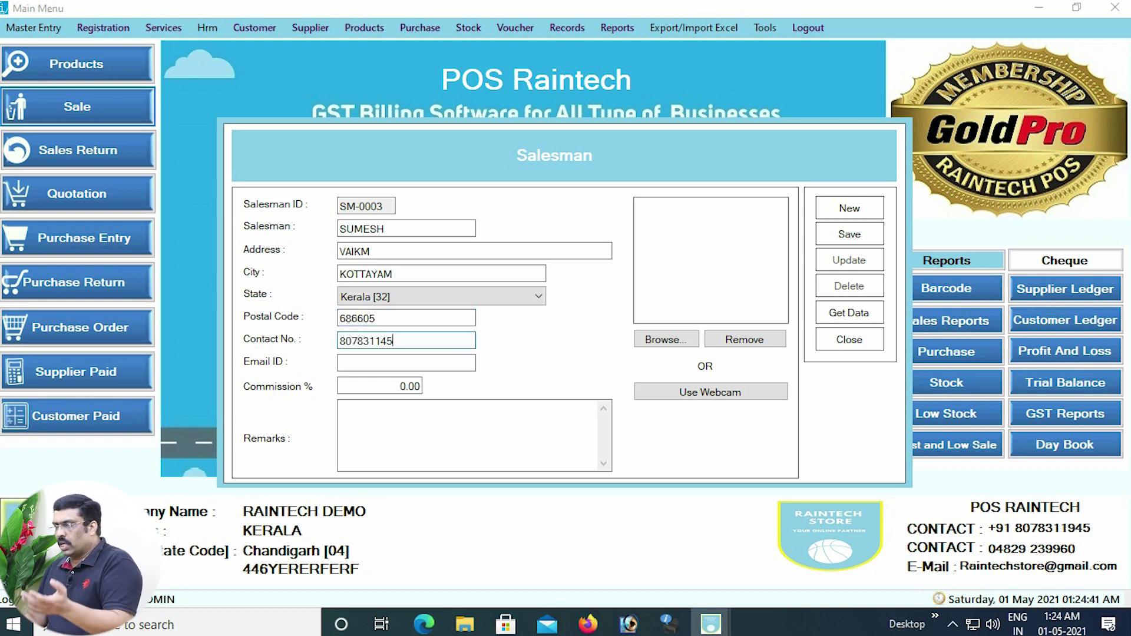
left_click(406, 363)
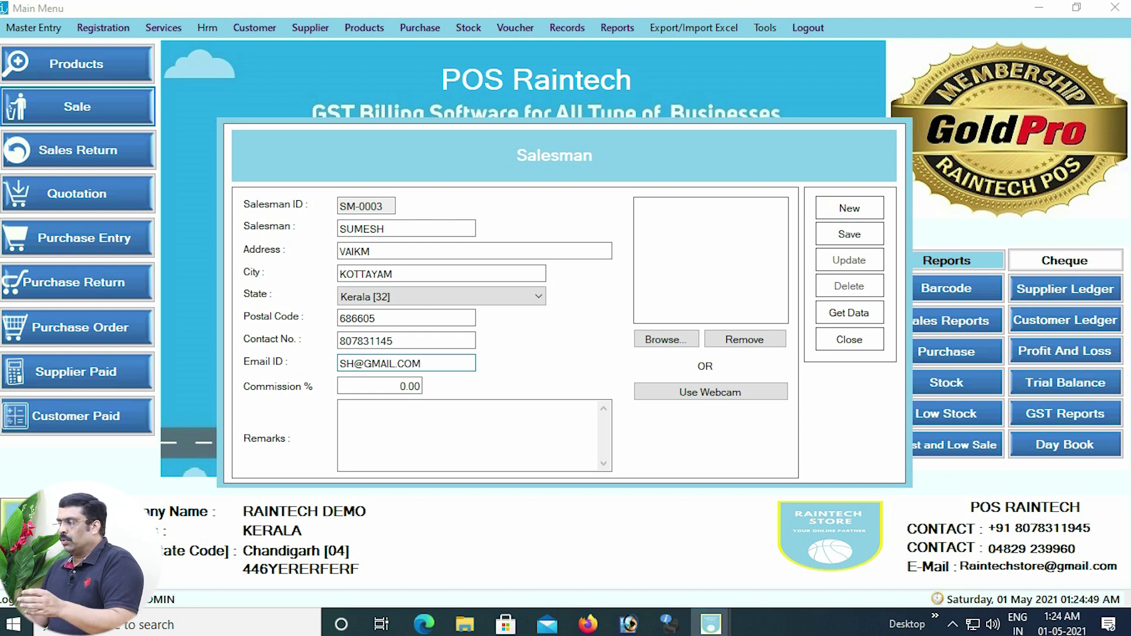
key("Return")
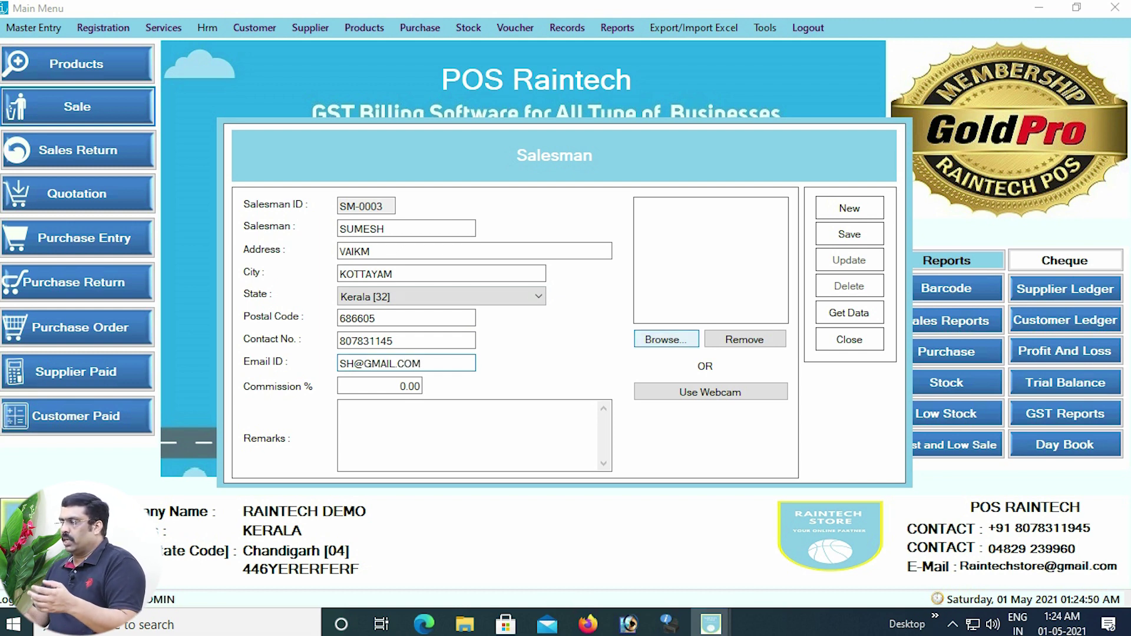
Attach the OIP image as the salesman's photo.
scroll(566, 324, "down", 3)
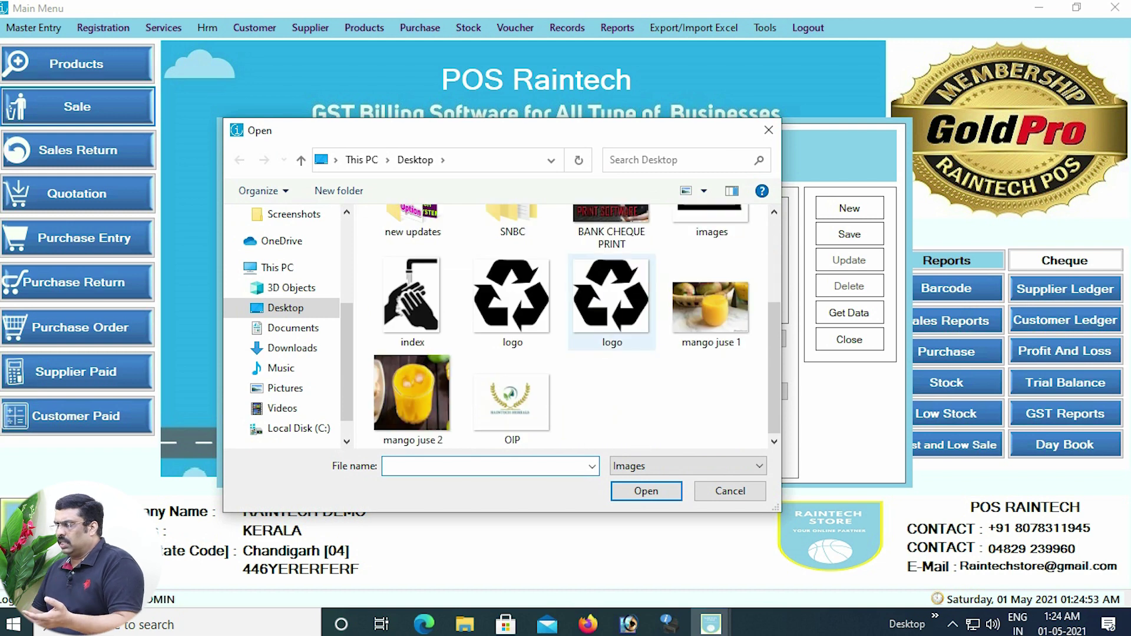
double_click(511, 404)
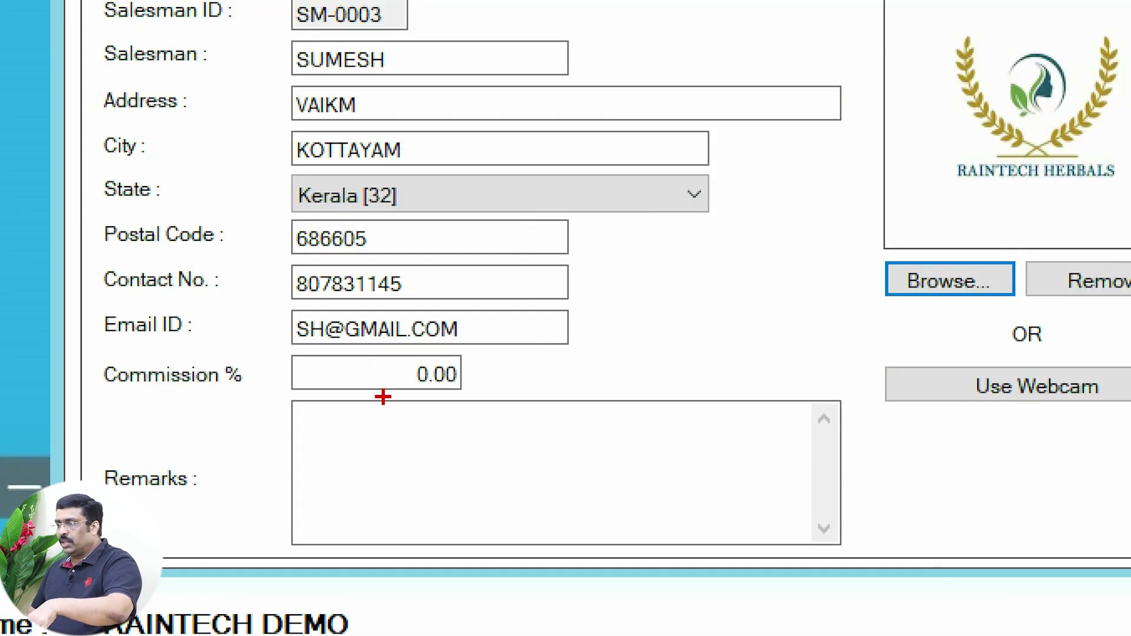
left_click_drag(391, 336, 488, 403)
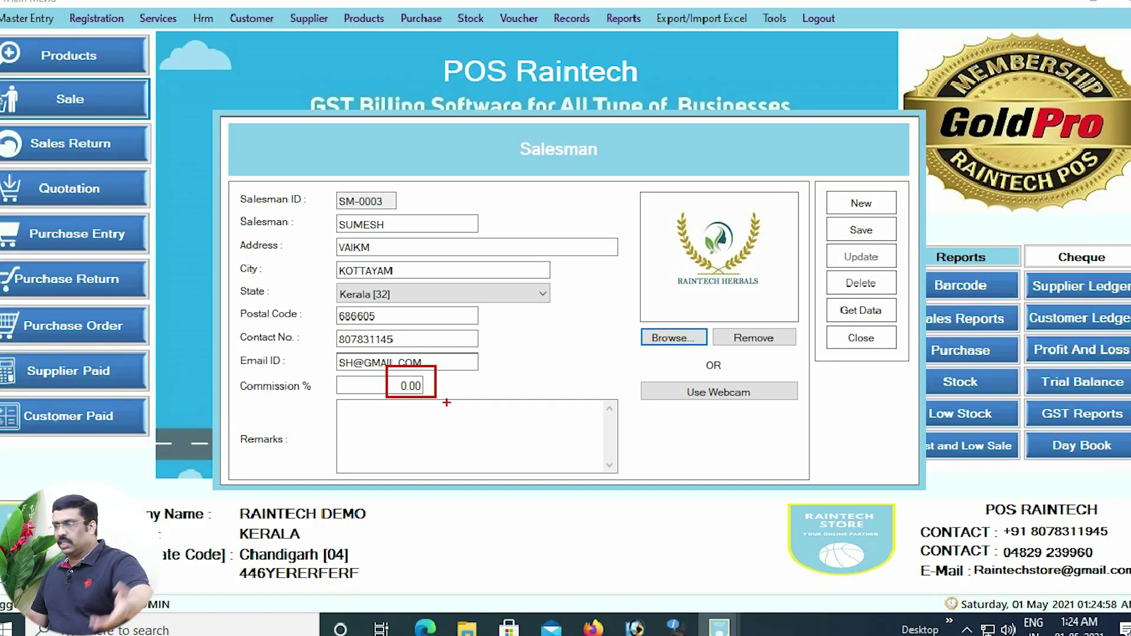
key("Escape")
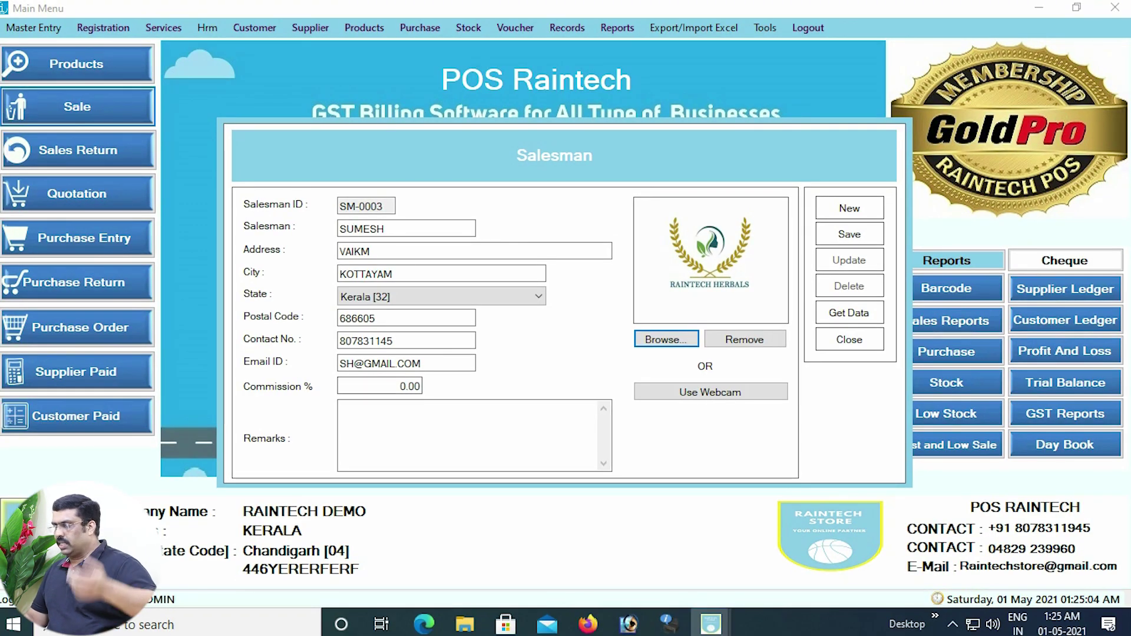
Set Commission % to 3 and save salesman SM-0003.
double_click(412, 386)
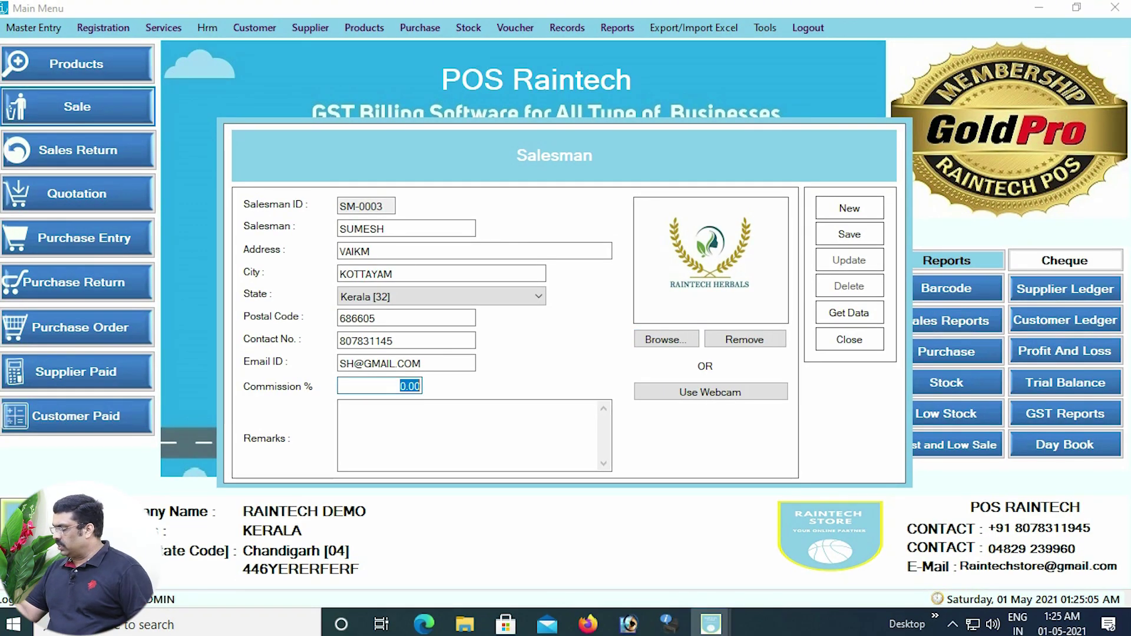
type("3")
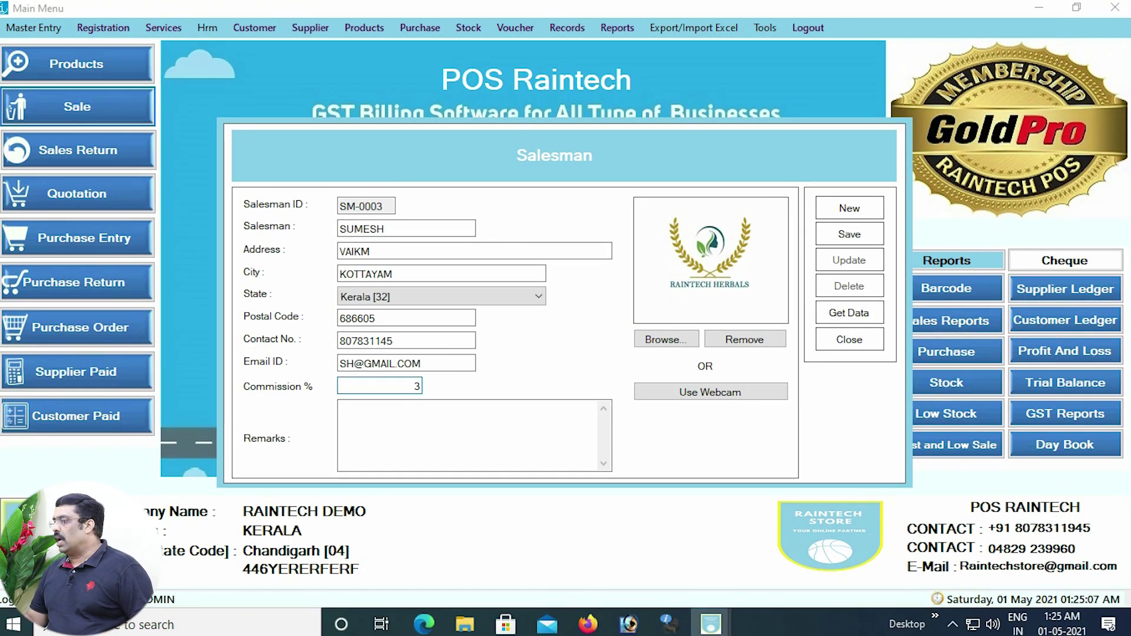
left_click(849, 234)
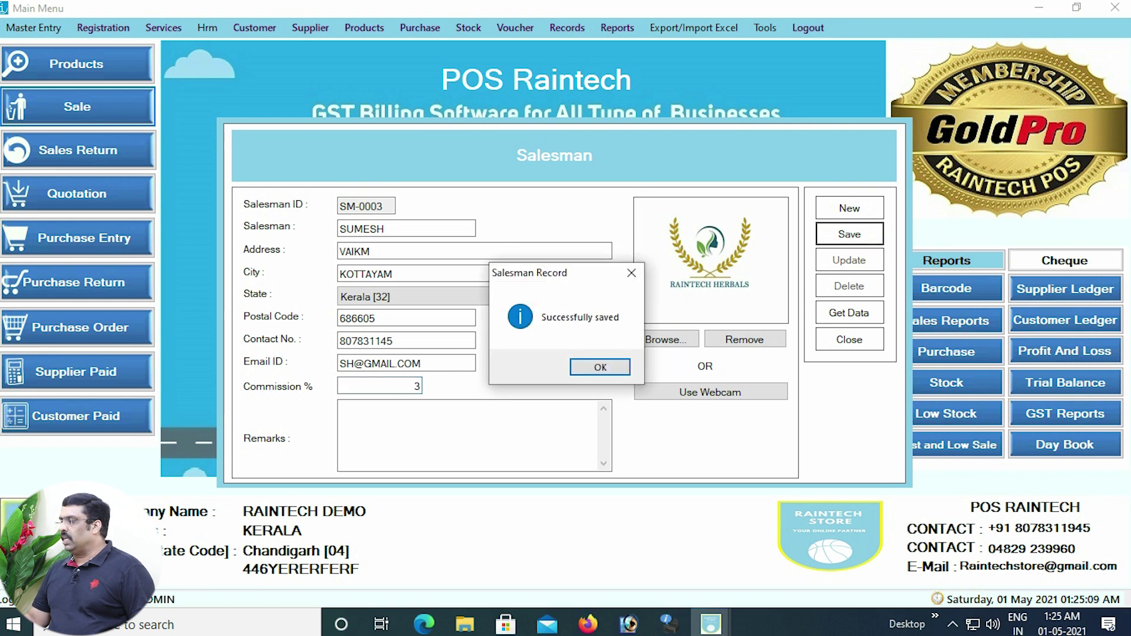
Dismiss the 'Successfully saved' message, close the Salesman form, and start a new Sale.
left_click(600, 367)
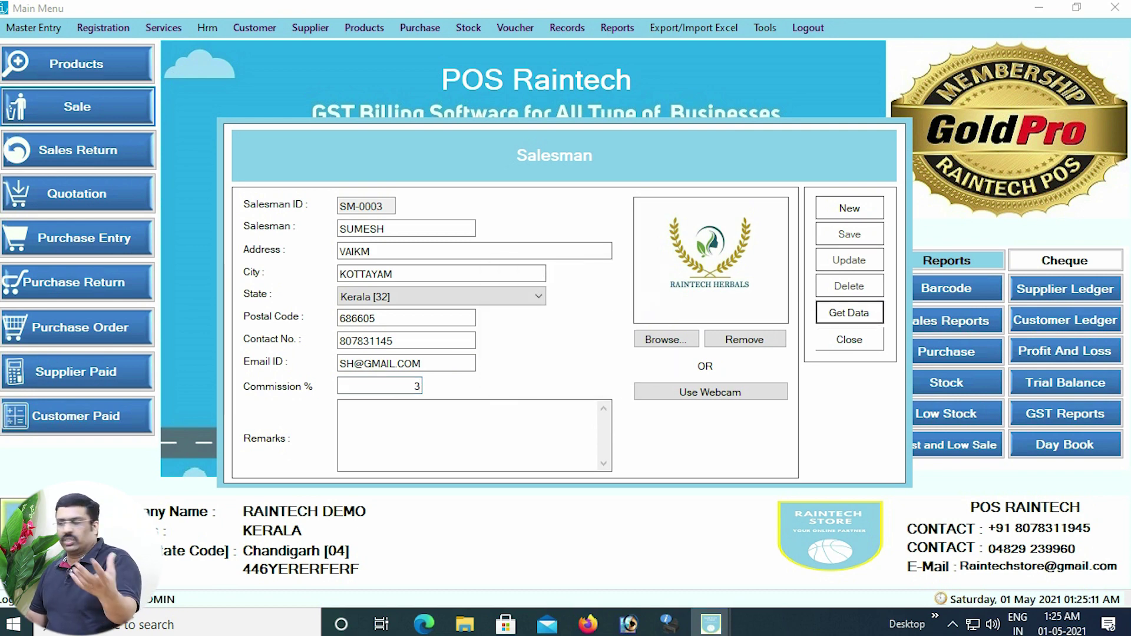
left_click(849, 339)
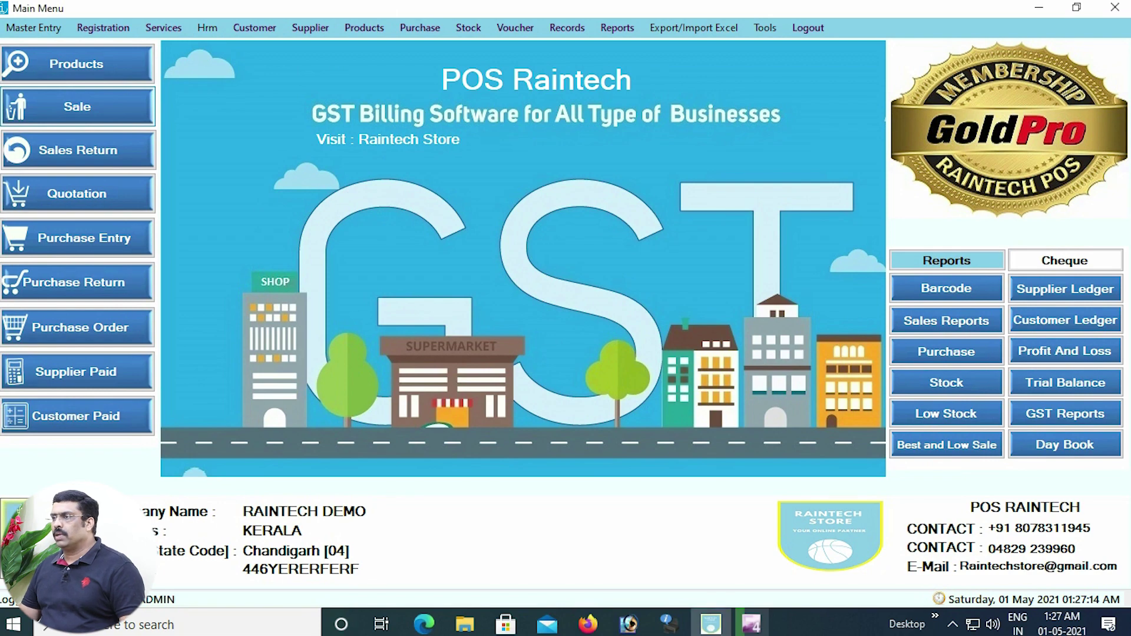
left_click(160, 164)
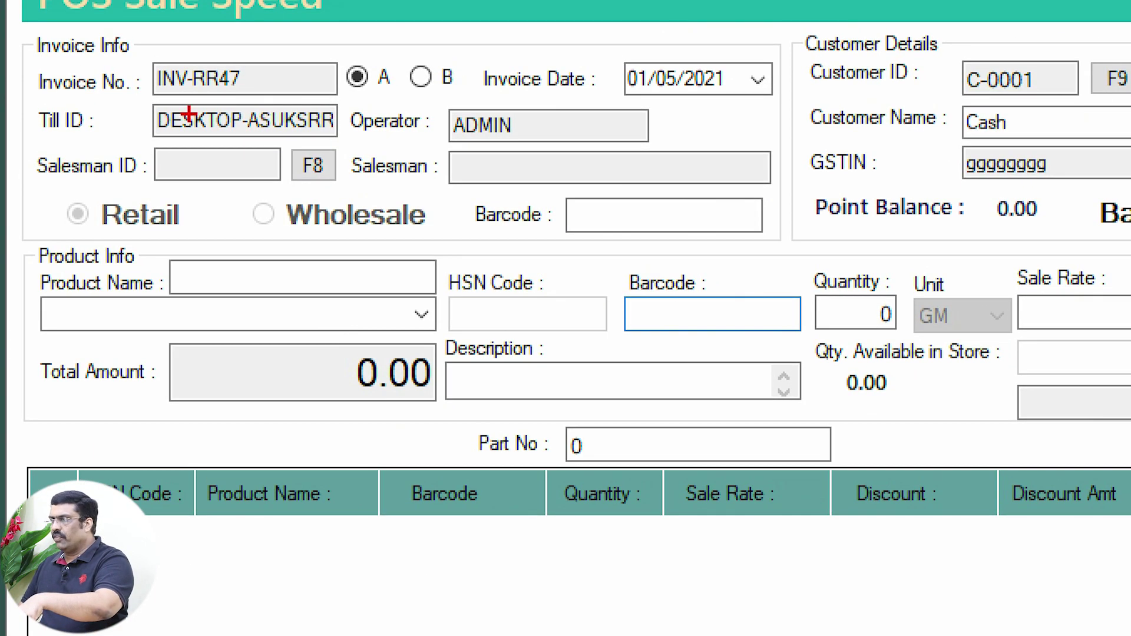
Assign salesman SM-0003 to the current invoice from the F8 List Of Salesman.
left_click_drag(284, 141, 350, 191)
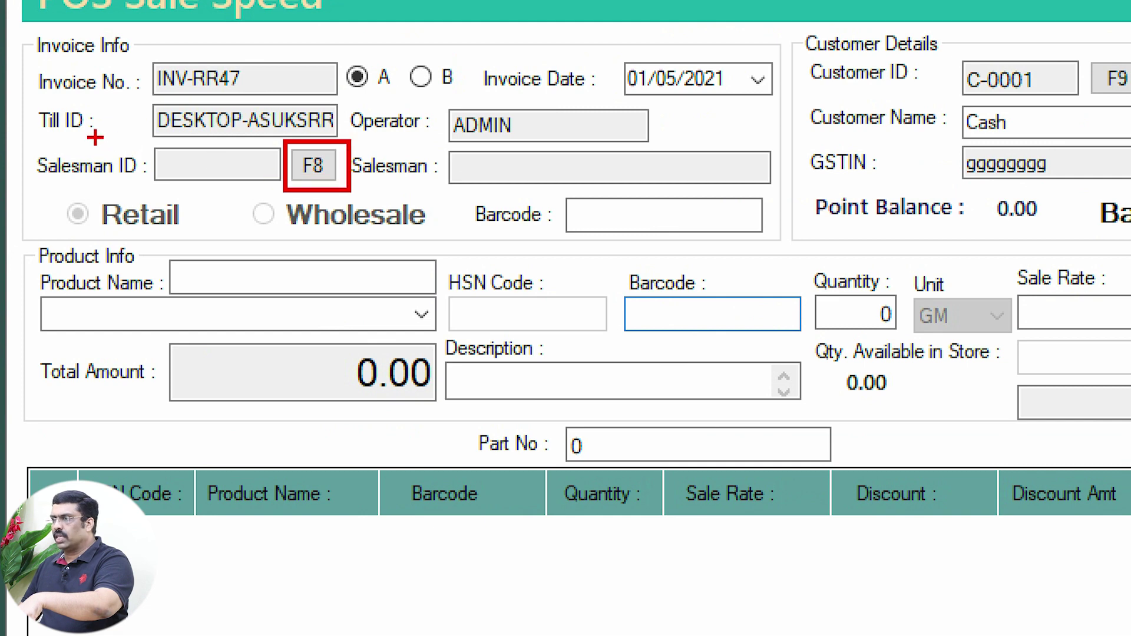
left_click_drag(54, 140, 208, 209)
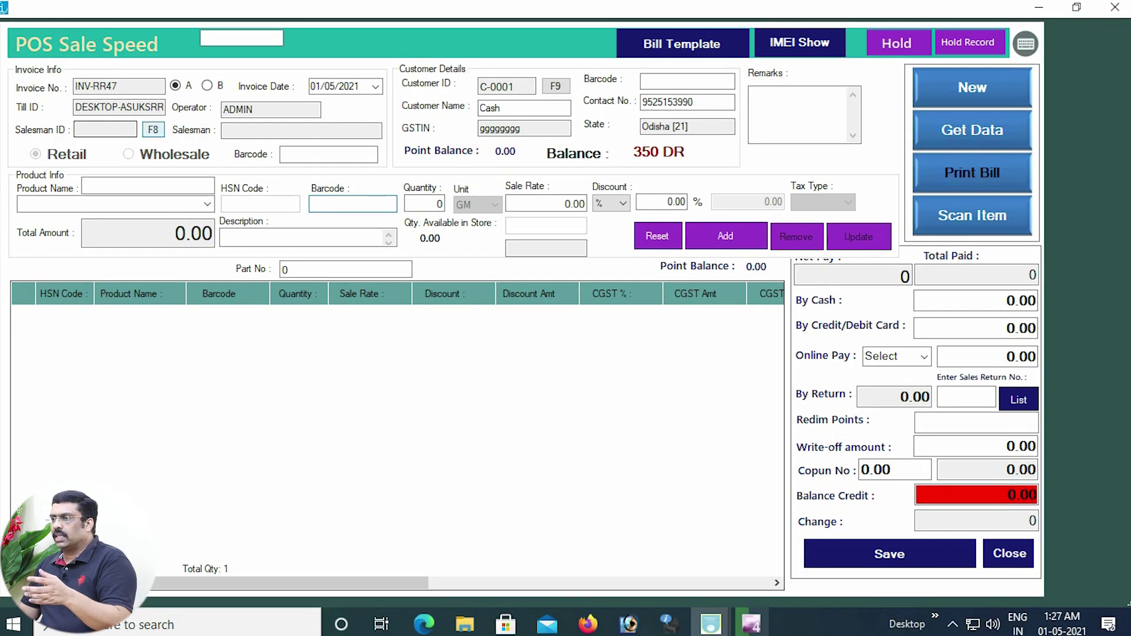
key("F8")
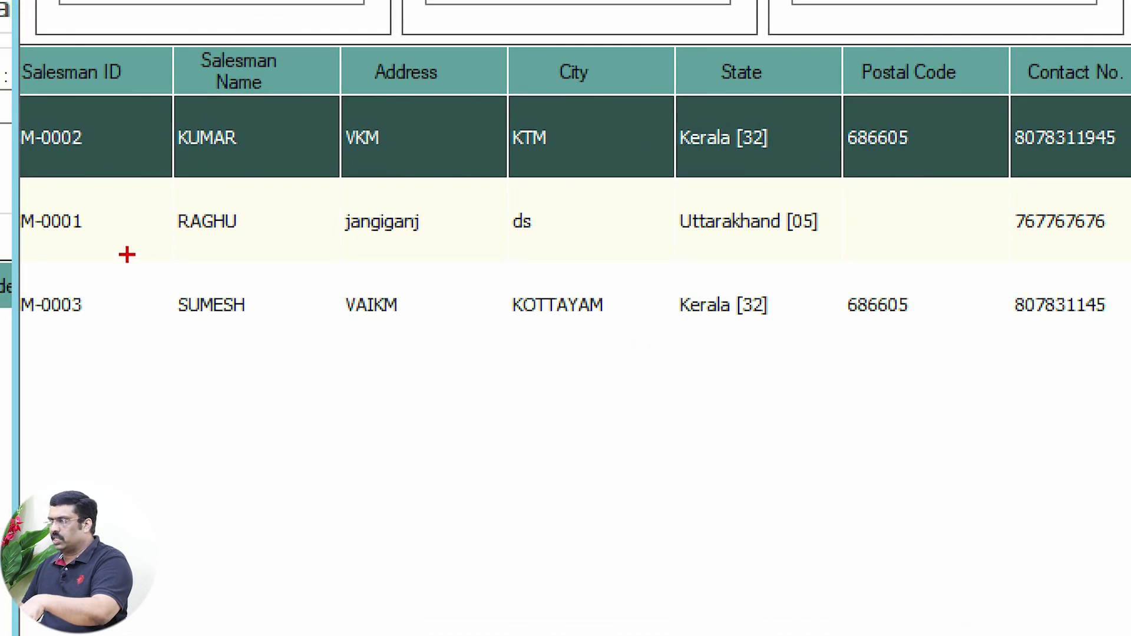
left_click_drag(138, 277, 403, 327)
left_click_drag(656, 351, 853, 355)
key("Escape")
left_click(183, 303)
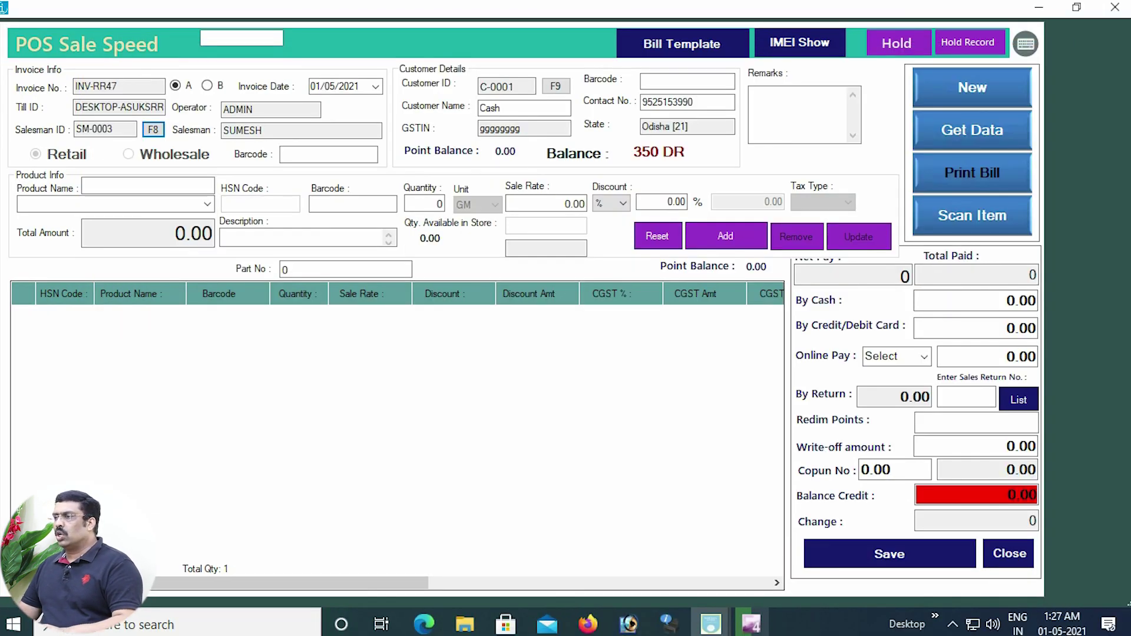
left_click(207, 204)
Add google mobile to the bill twice, making quantity 2.
scroll(118, 430, "down", 6)
left_click(118, 425)
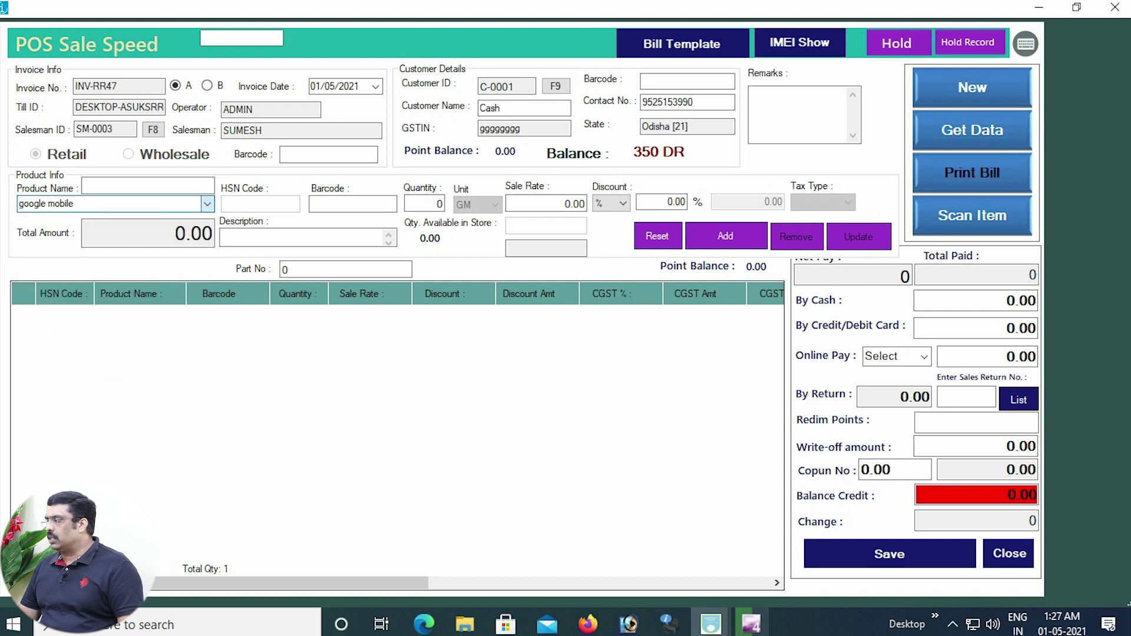
key("Return")
key("Return")
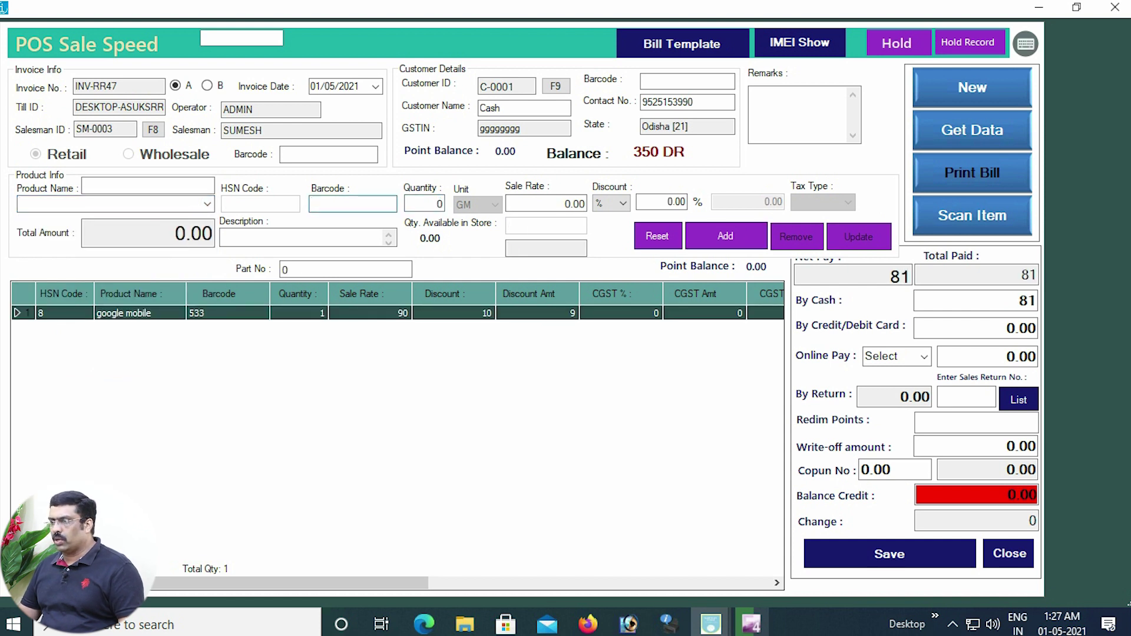
left_click(207, 205)
scroll(118, 361, "down", 10)
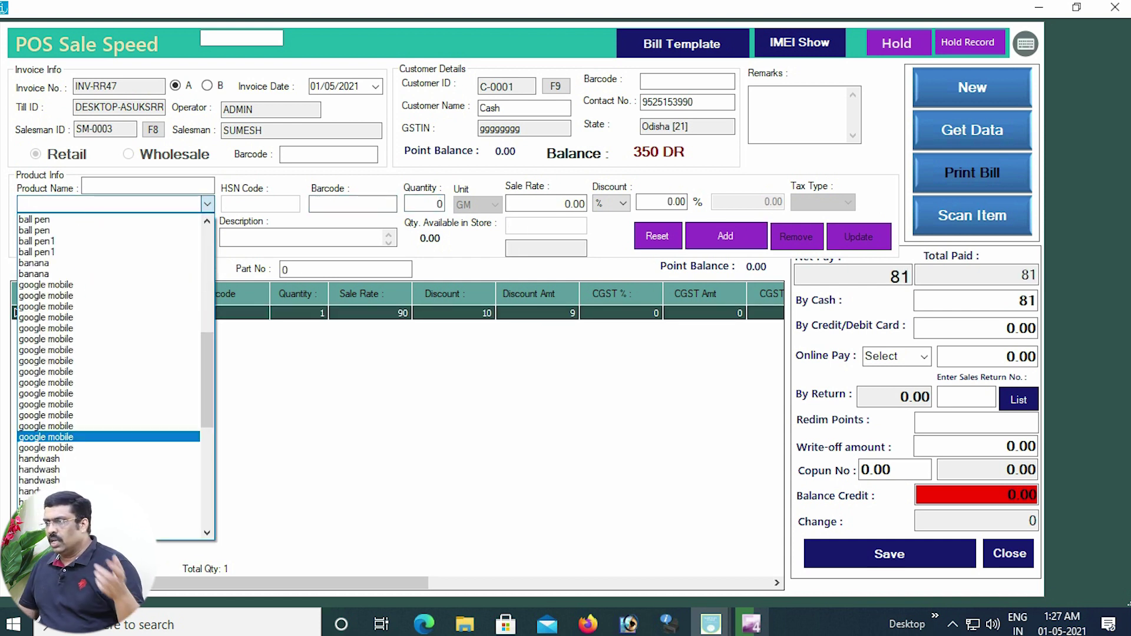
left_click(107, 437)
key("Return")
key("Return")
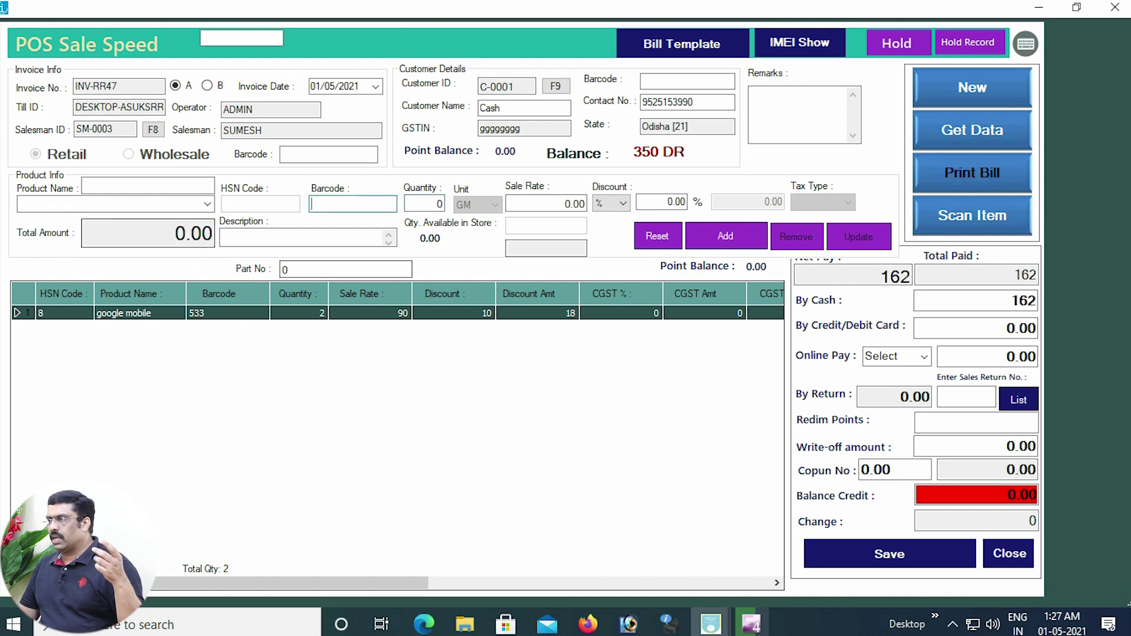
Add a TUR DAL line from the Product List and save the 282 sale.
left_click(207, 204)
scroll(112, 391, "down", 7)
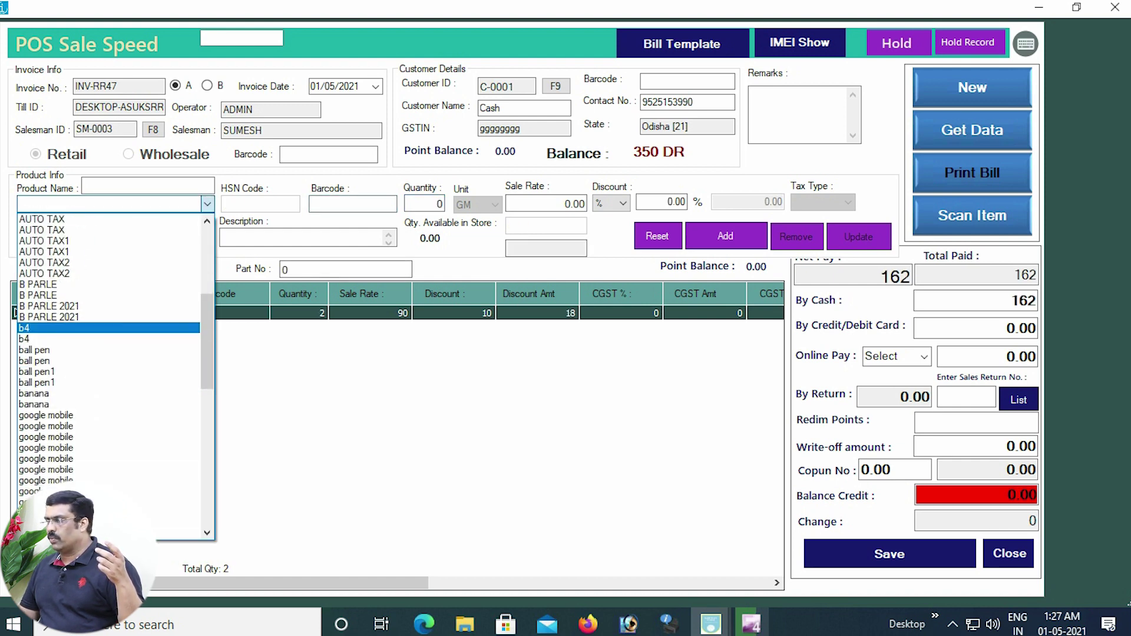
left_click(34, 360)
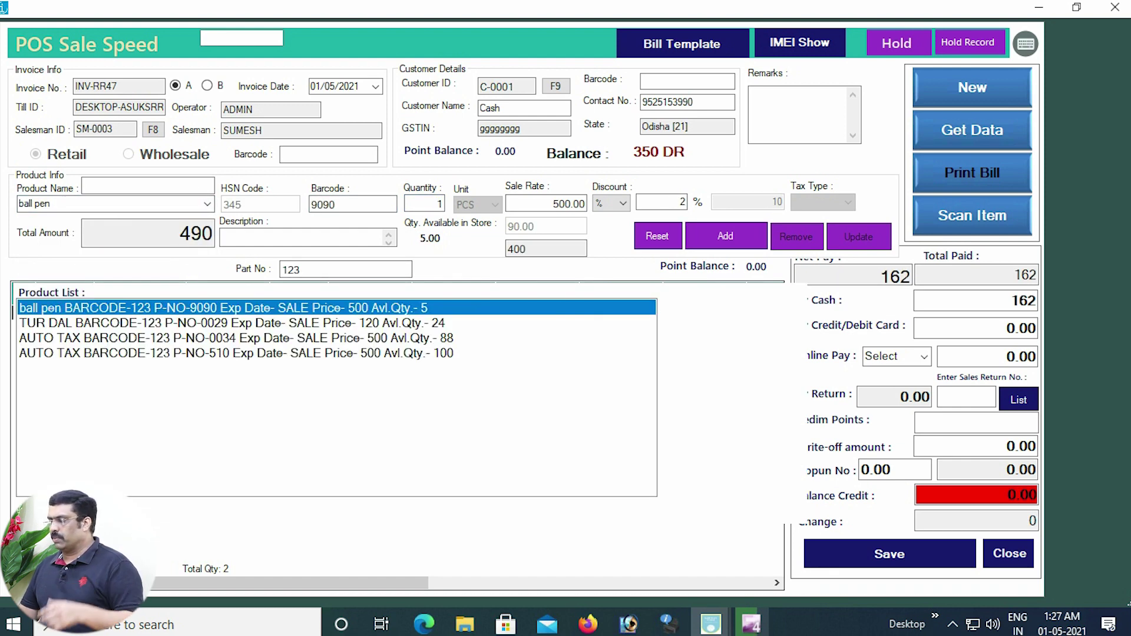
key("Down")
key("Return")
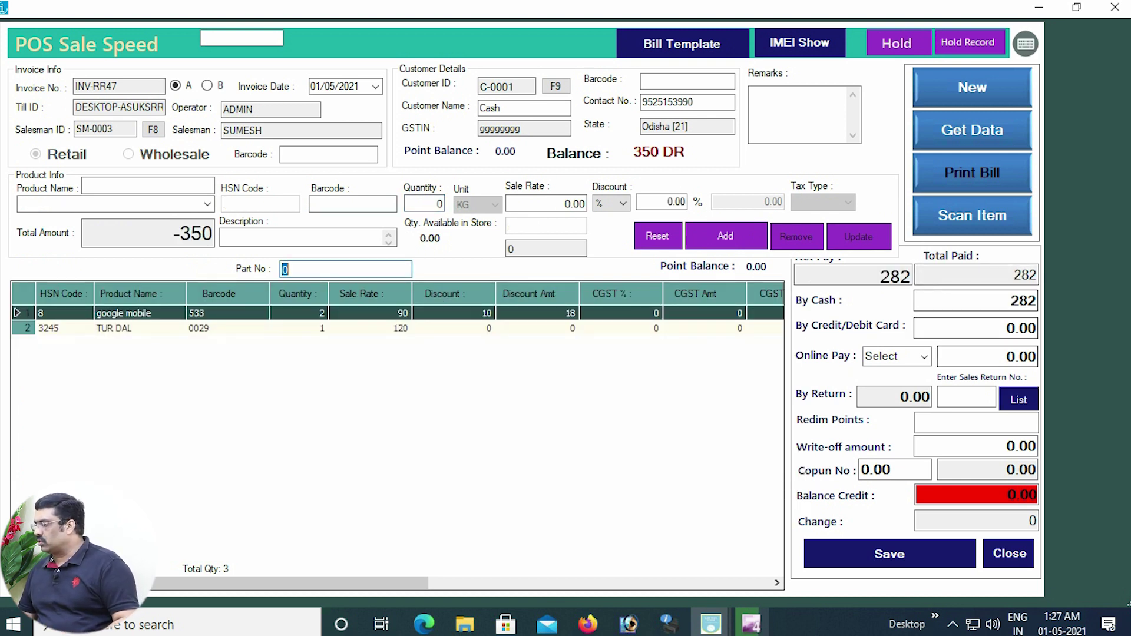
key("ctrl+s")
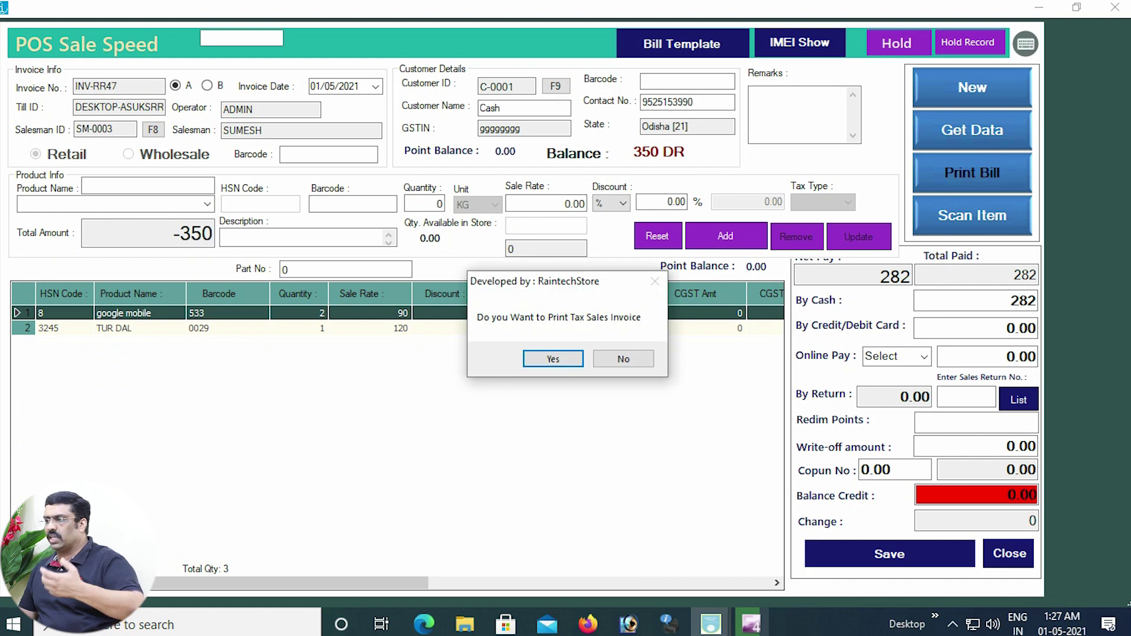
Decline printing the tax invoice and close the POS Sale Speed window.
key("Return")
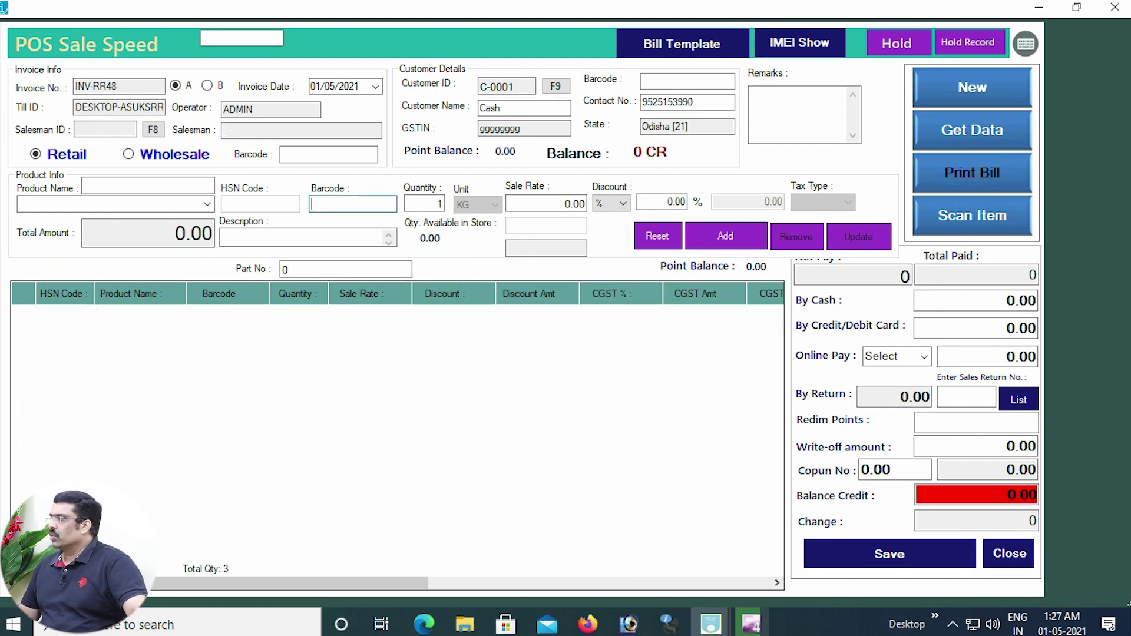
left_click(1115, 7)
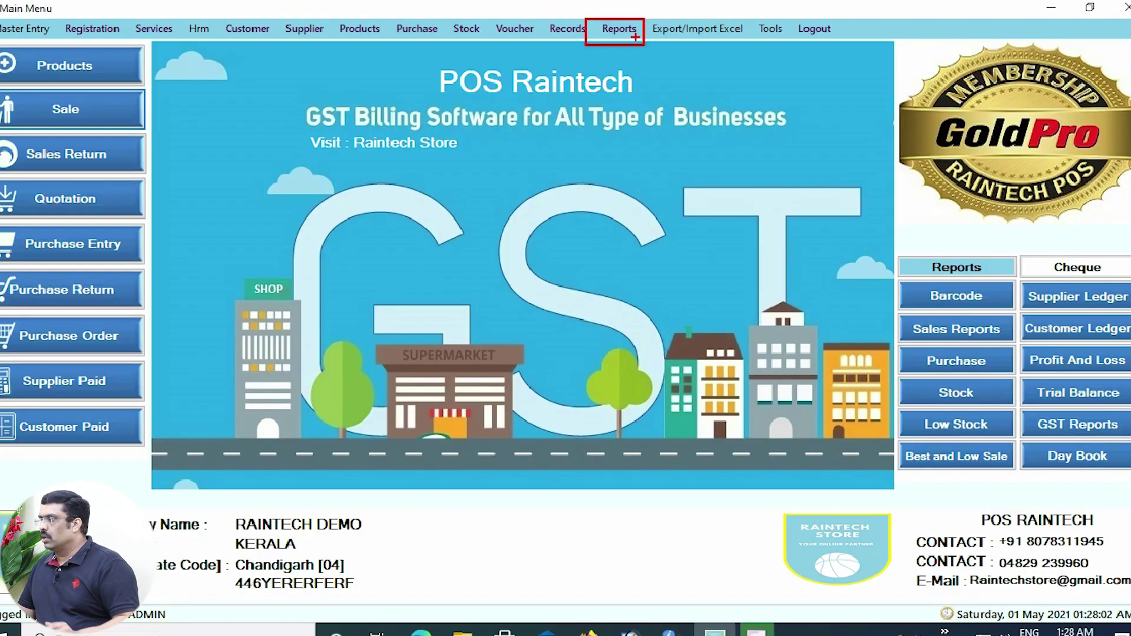
Open the Reports menu from the main menu bar.
left_click(677, 57)
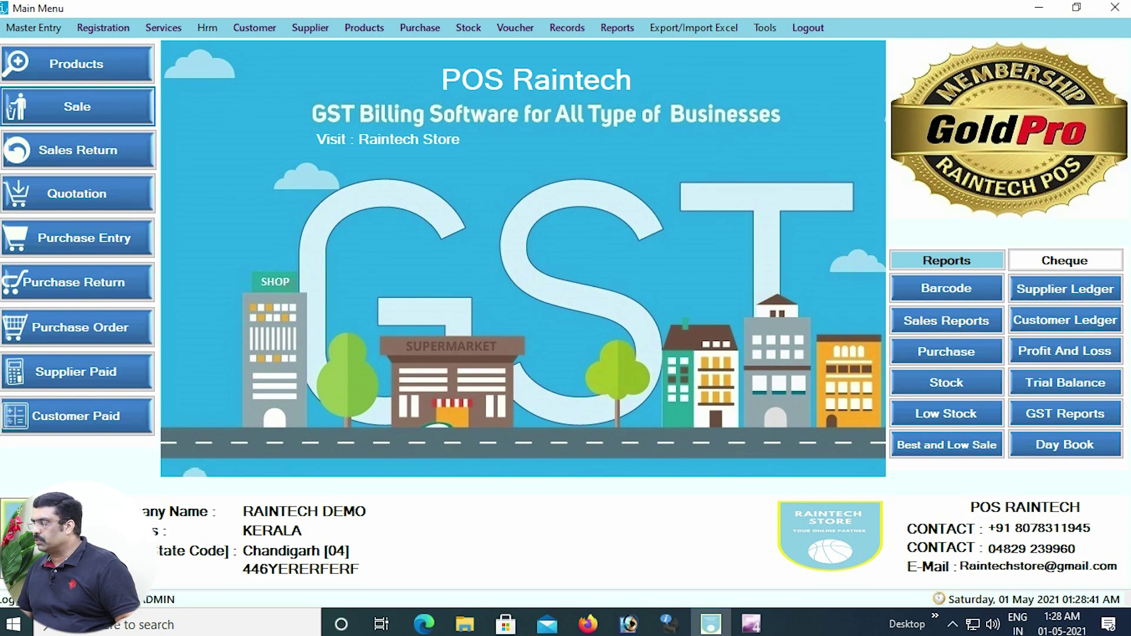
left_click(615, 23)
Run the Salesman Ledger report for SUMESH from 05/04/2021.
left_click(644, 193)
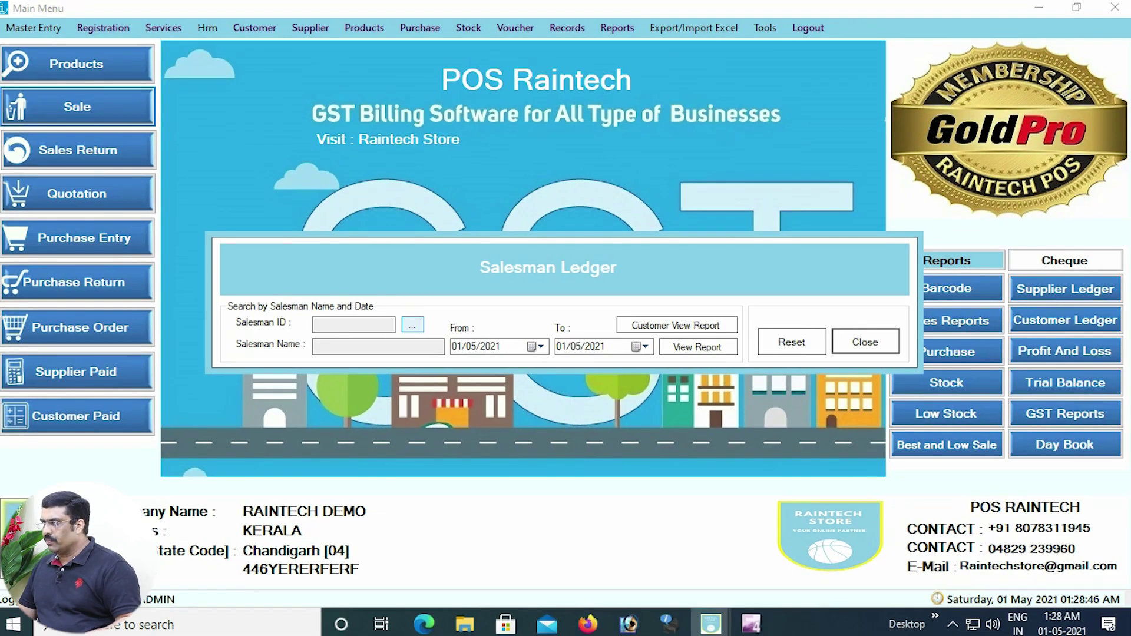
left_click(431, 317)
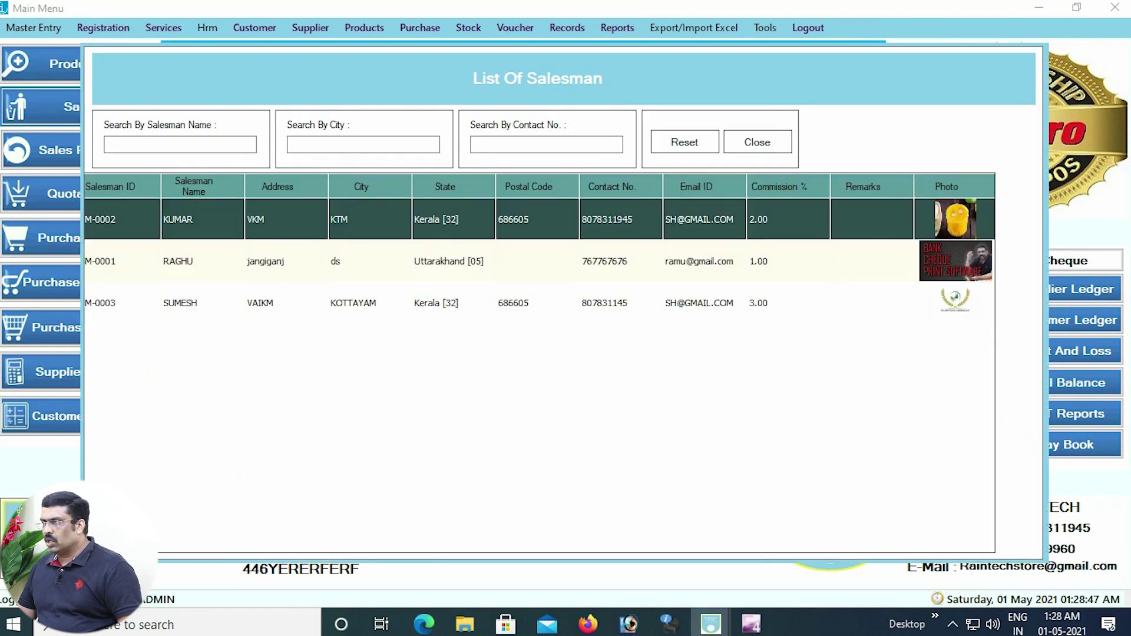
left_click(377, 304)
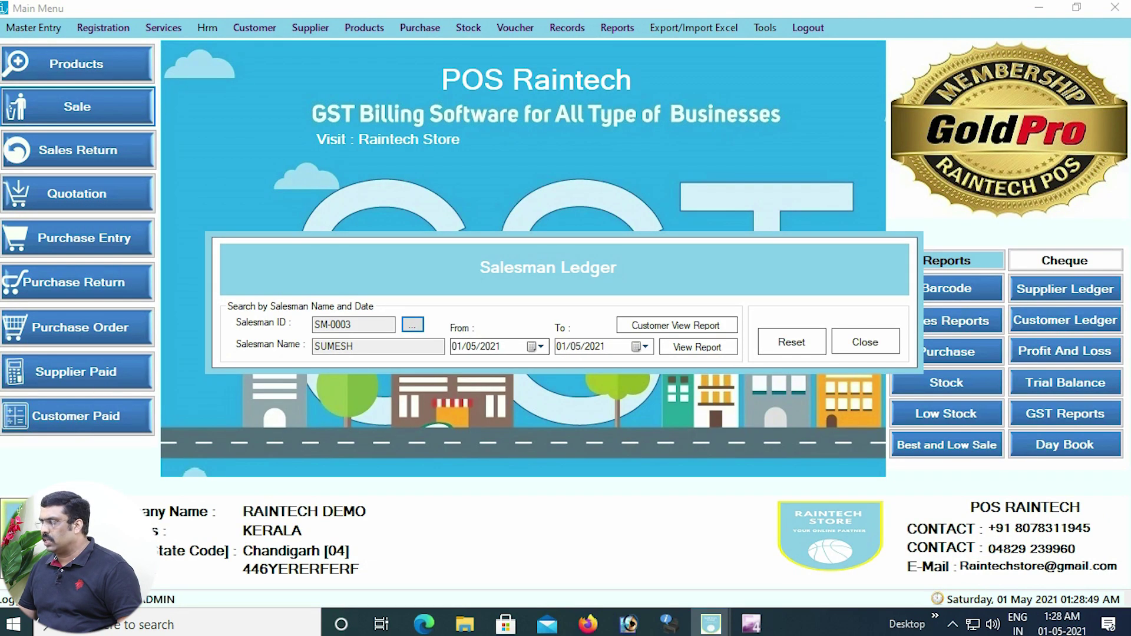
left_click(535, 347)
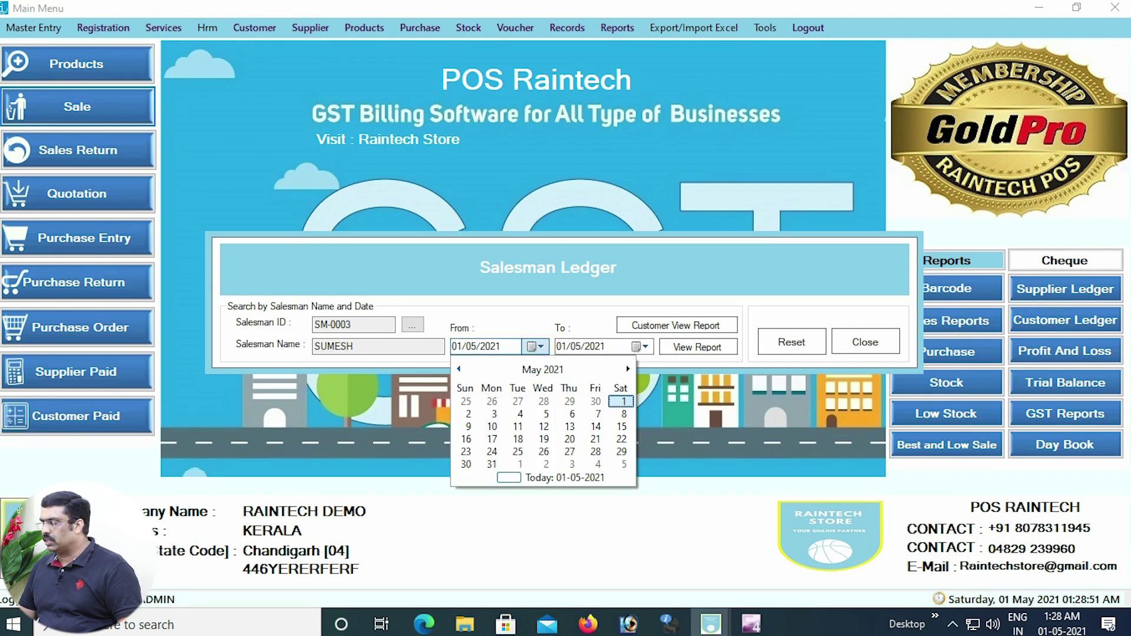
left_click(458, 369)
left_click(492, 414)
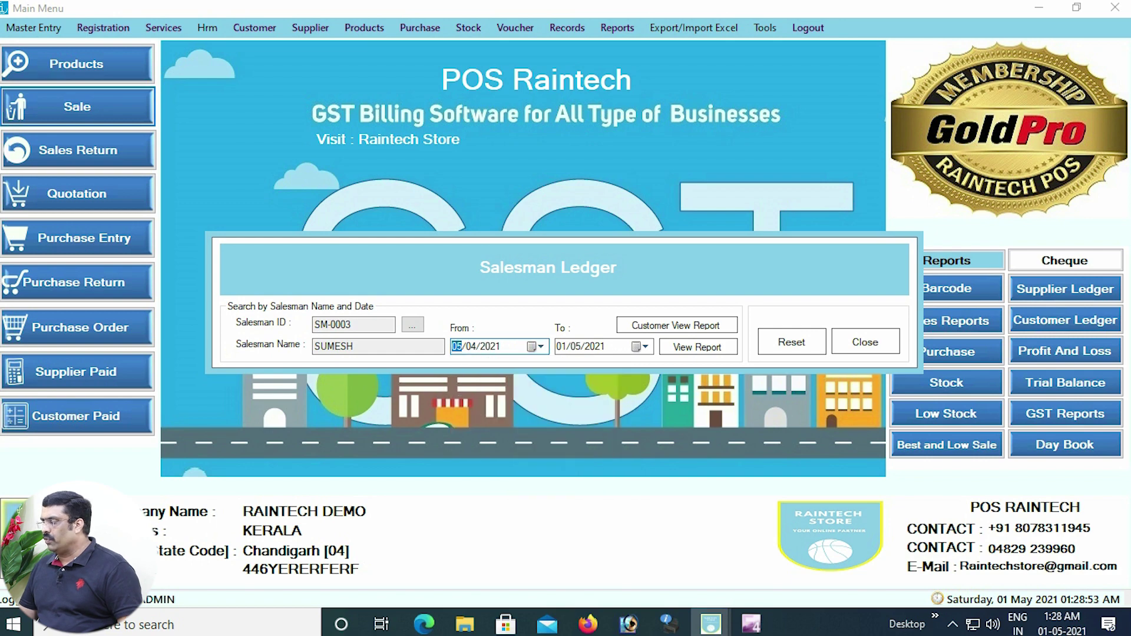
left_click(697, 347)
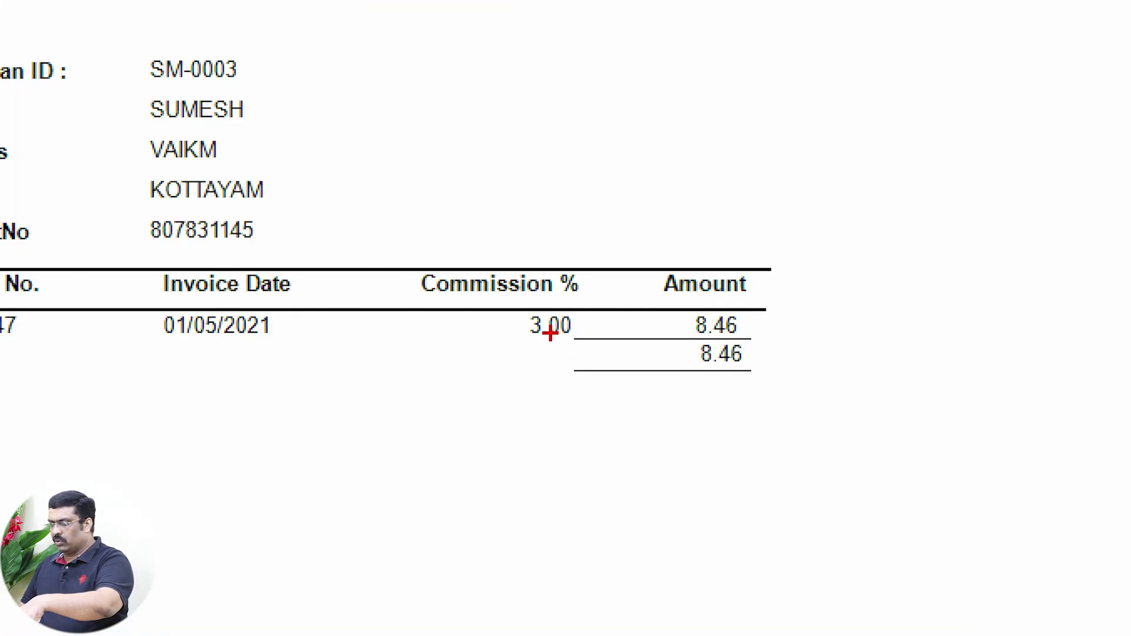
Review the 8.46 commission on INV-RR47, then close the report and Salesman Ledger dialog.
mouse_move(671, 285)
left_mouse_down()
mouse_move(745, 399)
mouse_move(781, 420)
left_mouse_up()
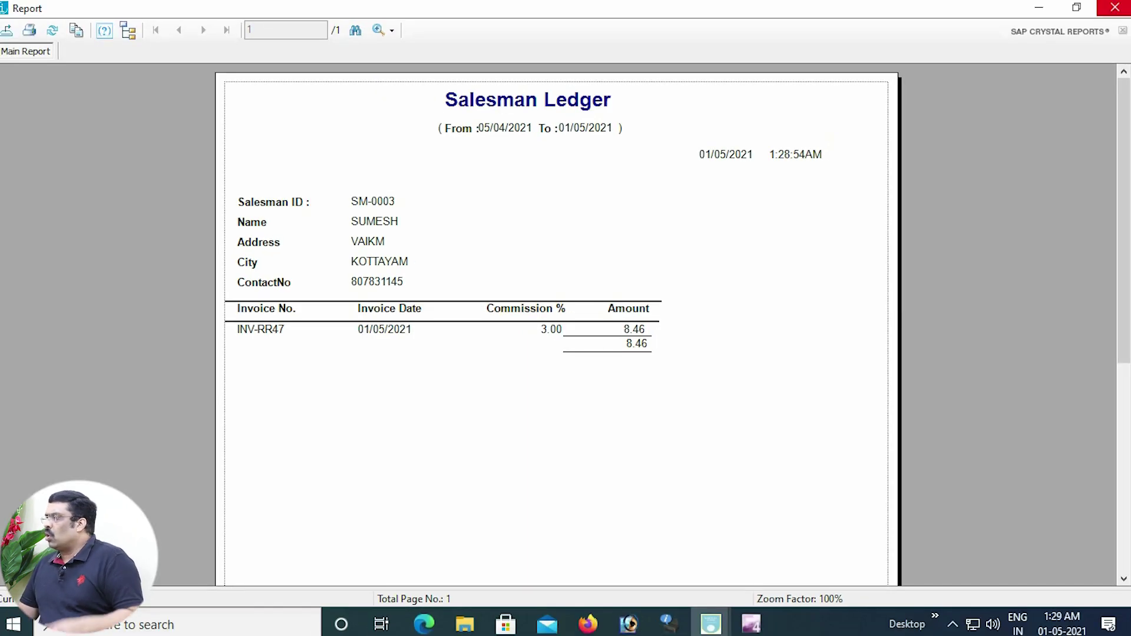
left_click(1115, 7)
left_click(865, 342)
Start a new sale for salesman SUMESH and add one acellap at 3333.
left_click(77, 107)
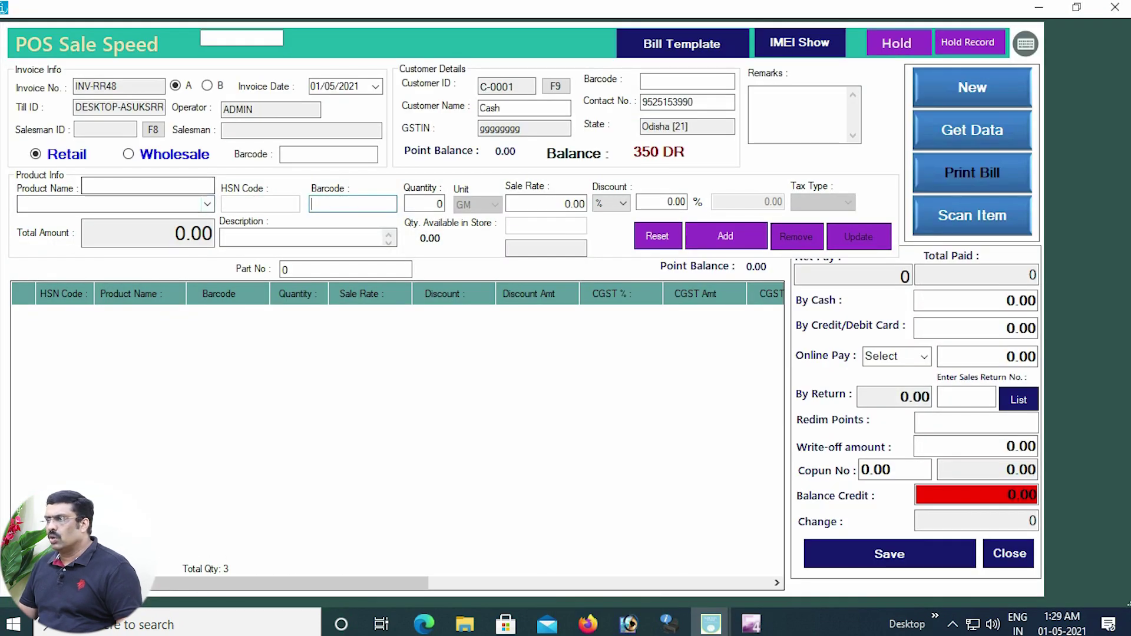
left_click(154, 130)
left_click(180, 303)
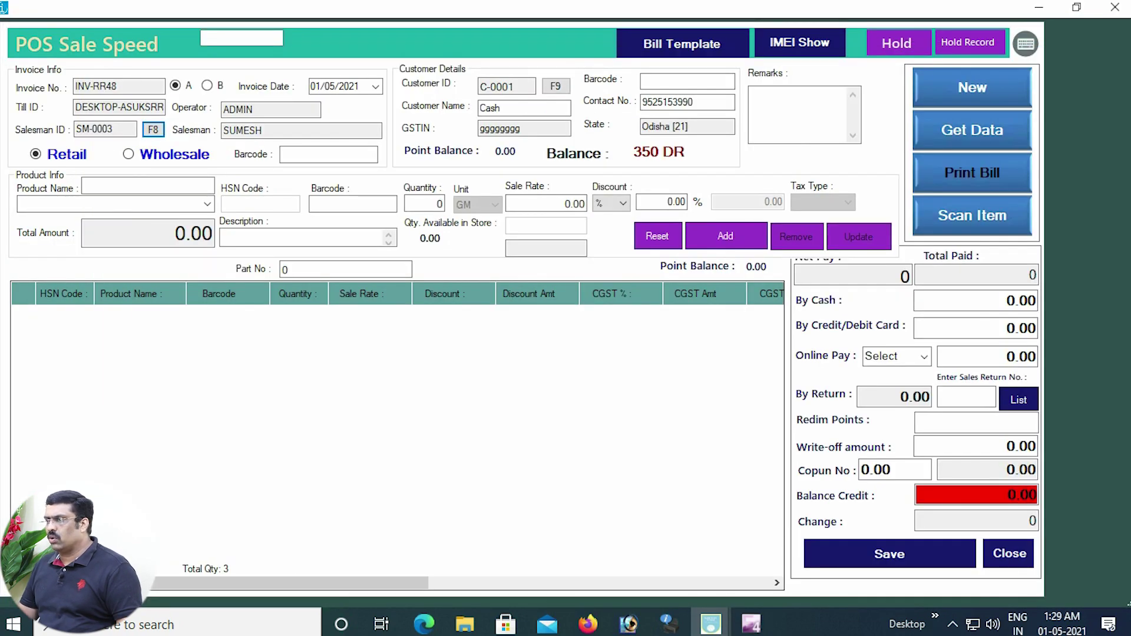
left_click(207, 204)
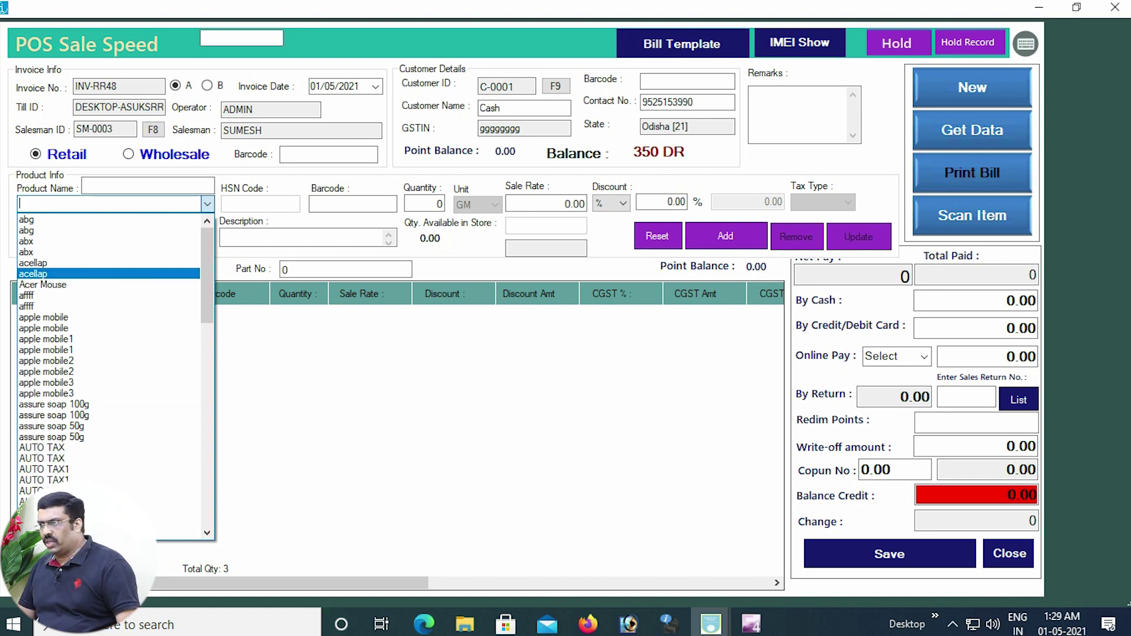
left_click(53, 274)
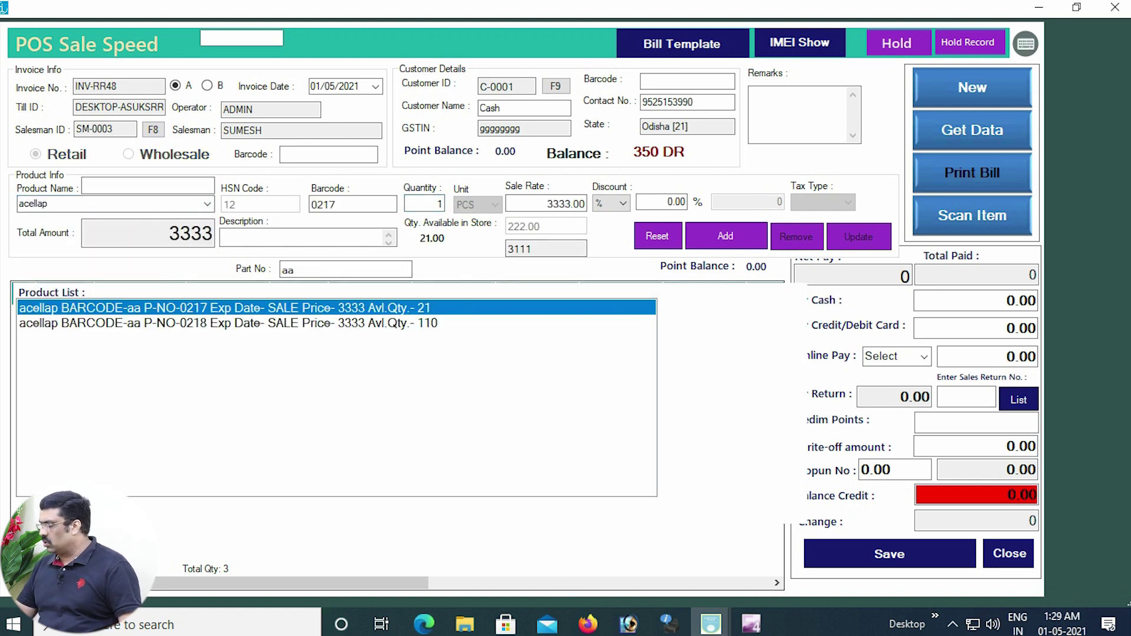
key("Return")
Save invoice INV-RR48, confirm the tax invoice prompt, and close the sale screen.
left_click(890, 554)
left_click(553, 359)
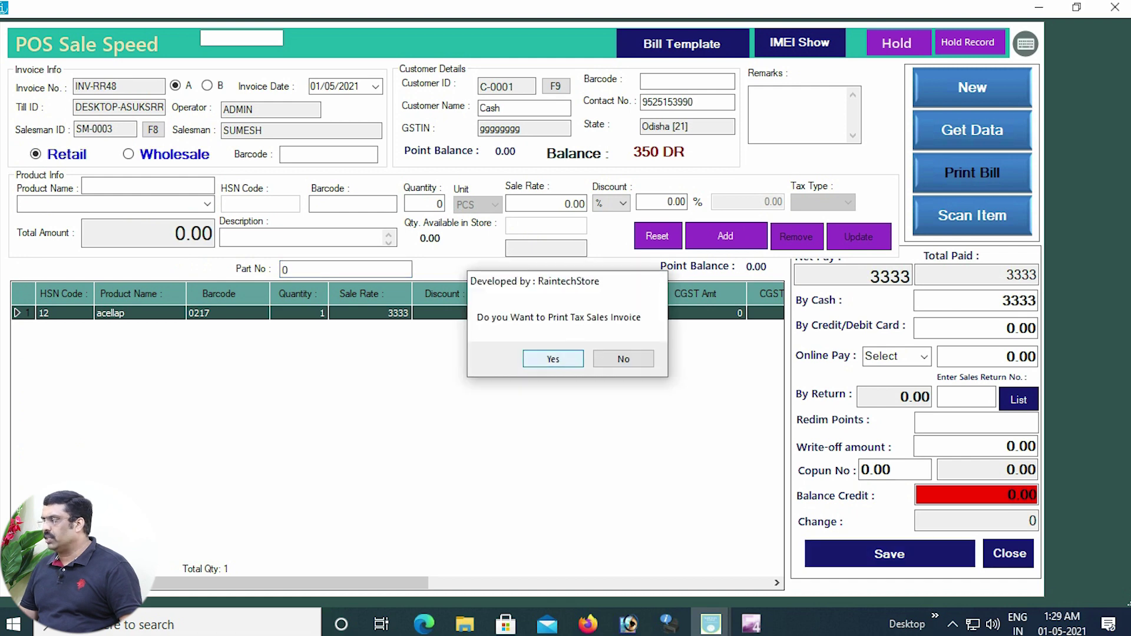
left_click(1116, 7)
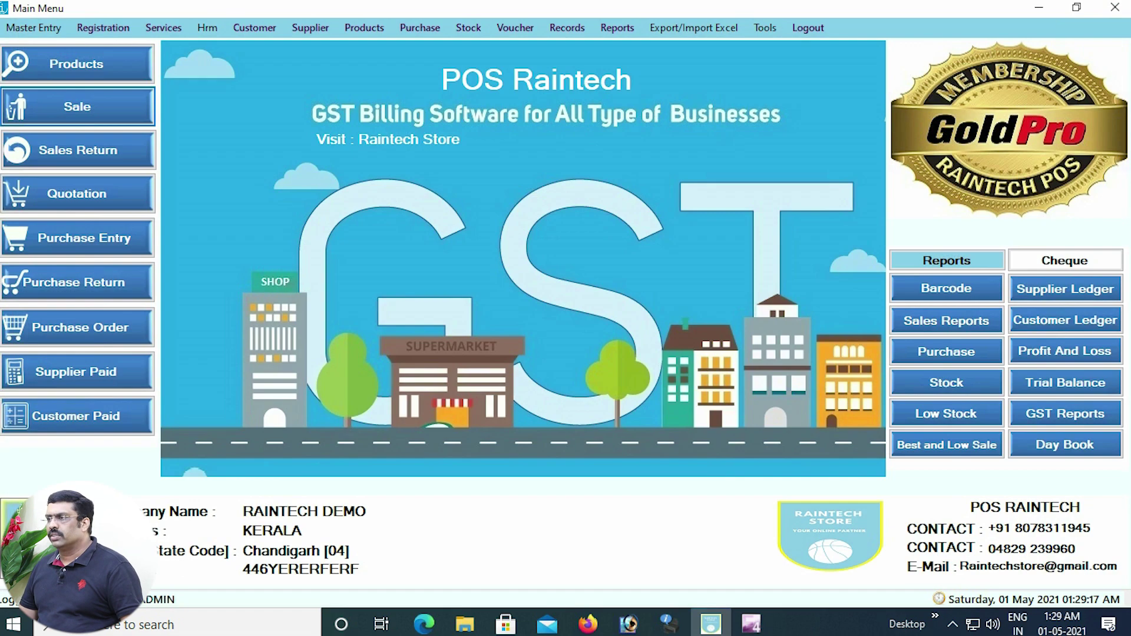
Run SUMESH's Salesman Ledger from 05/04/2021, showing INV-RR48 at 99.99 and 108.45 total commission.
left_click(617, 27)
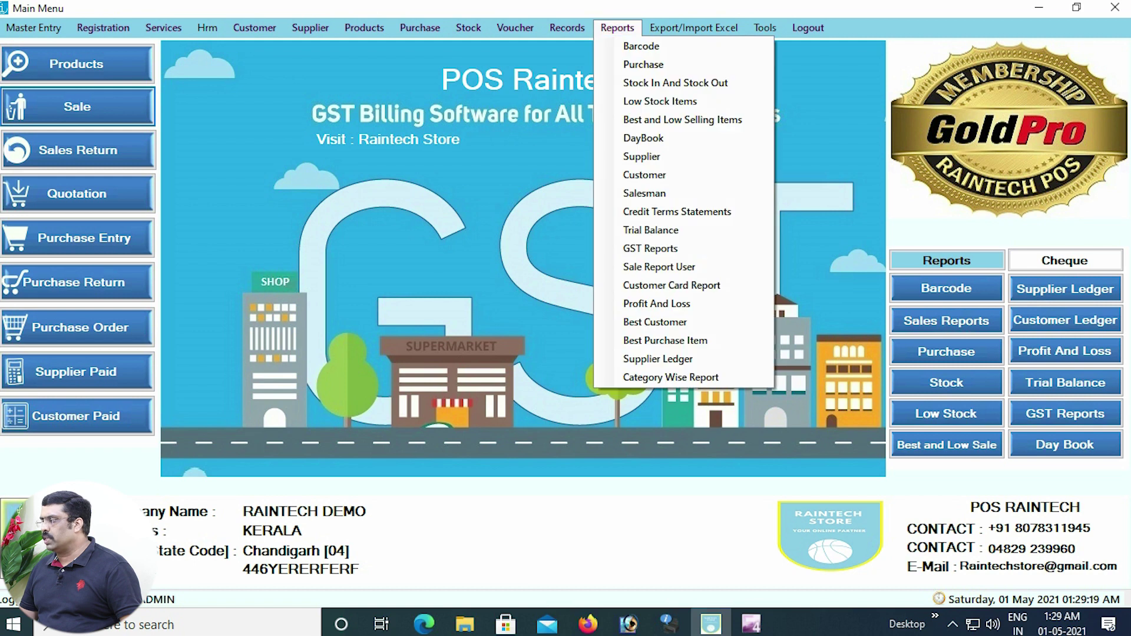
left_click(624, 193)
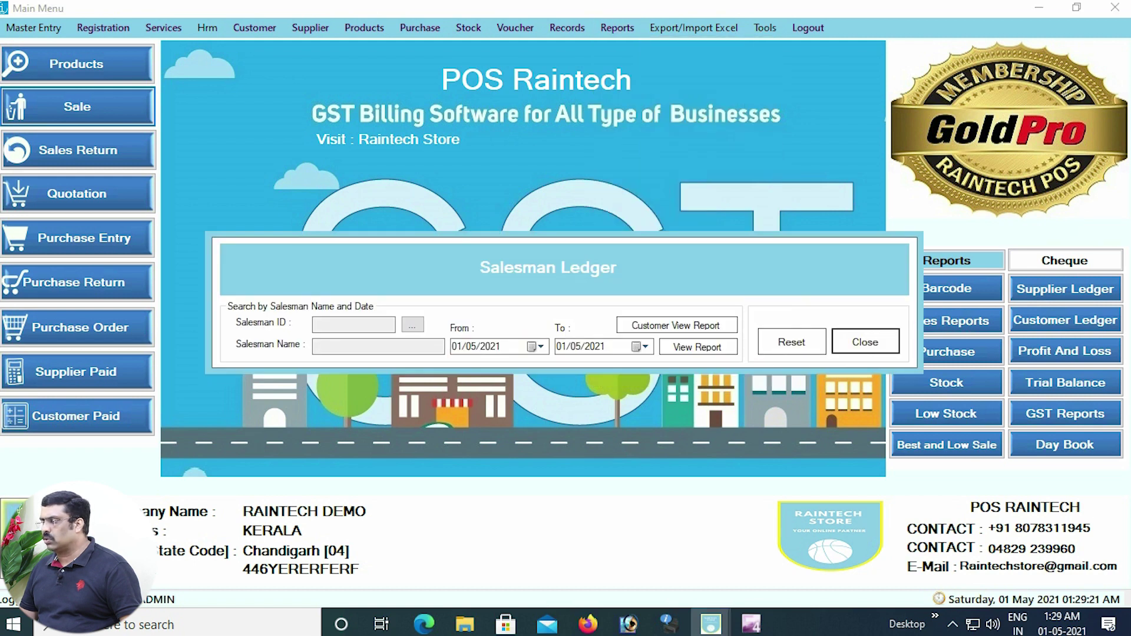
left_click(413, 325)
left_click(395, 303)
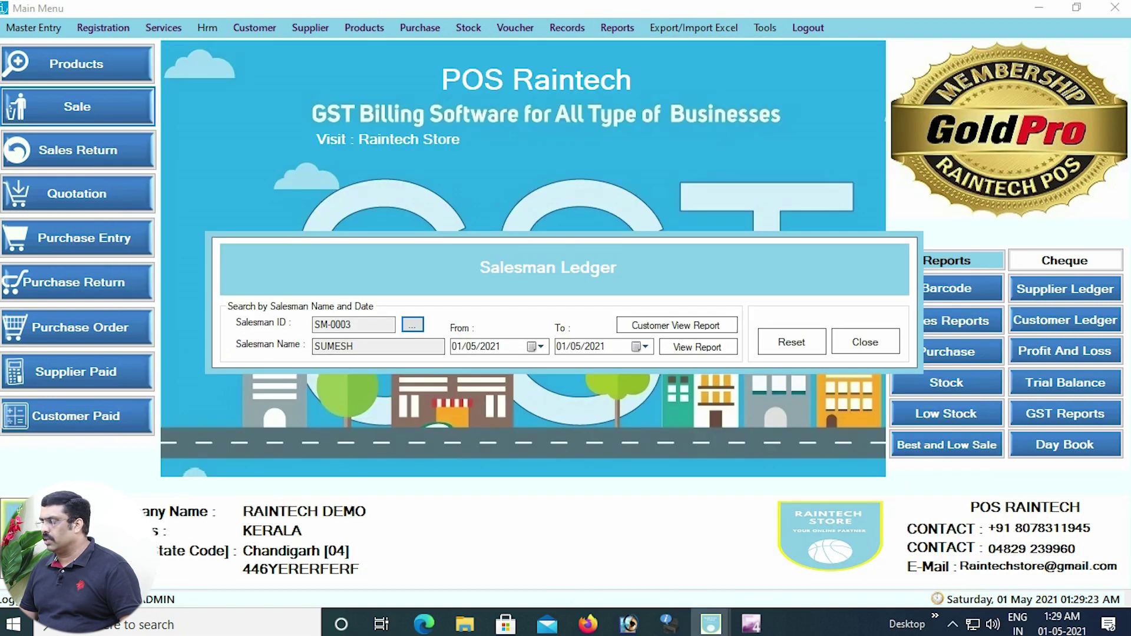
left_click(536, 347)
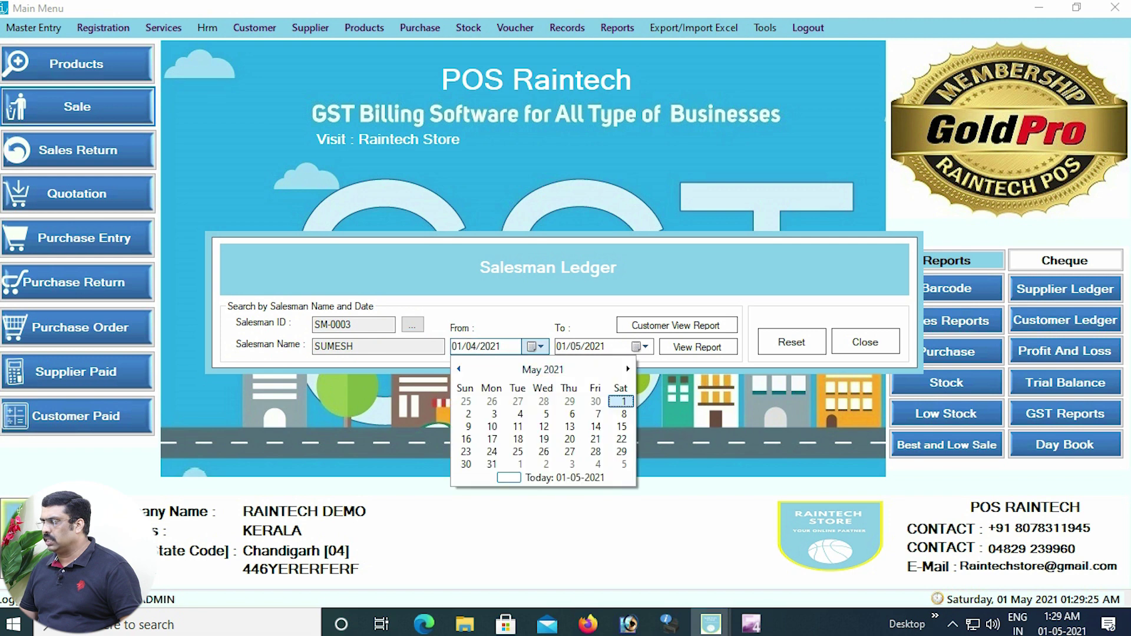
left_click(459, 370)
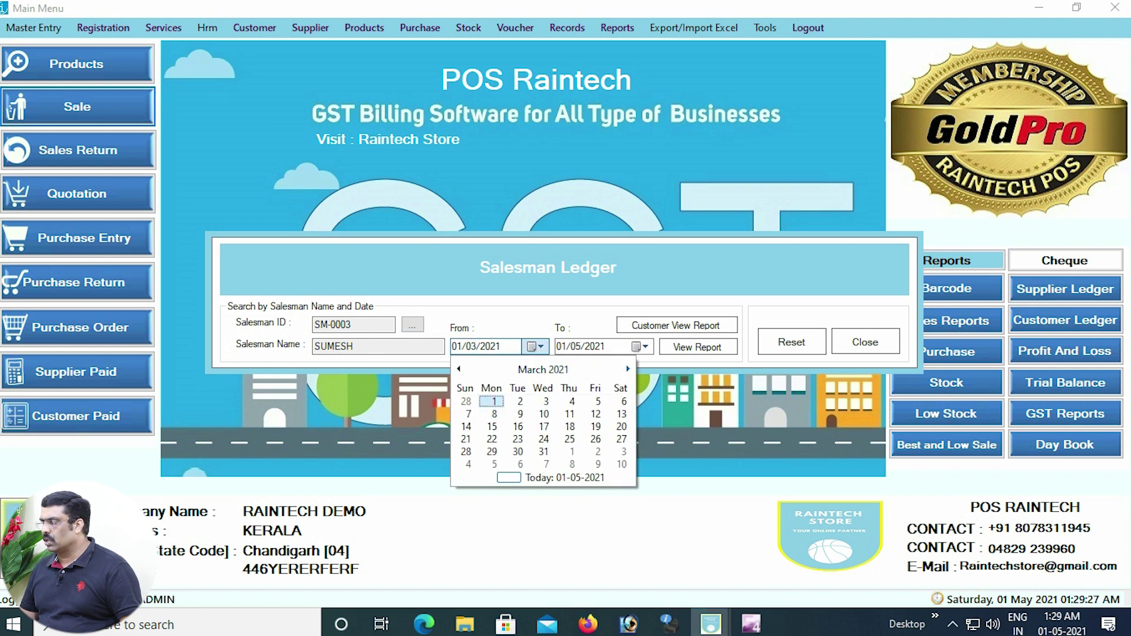
left_click(629, 370)
left_click(494, 413)
left_click(697, 346)
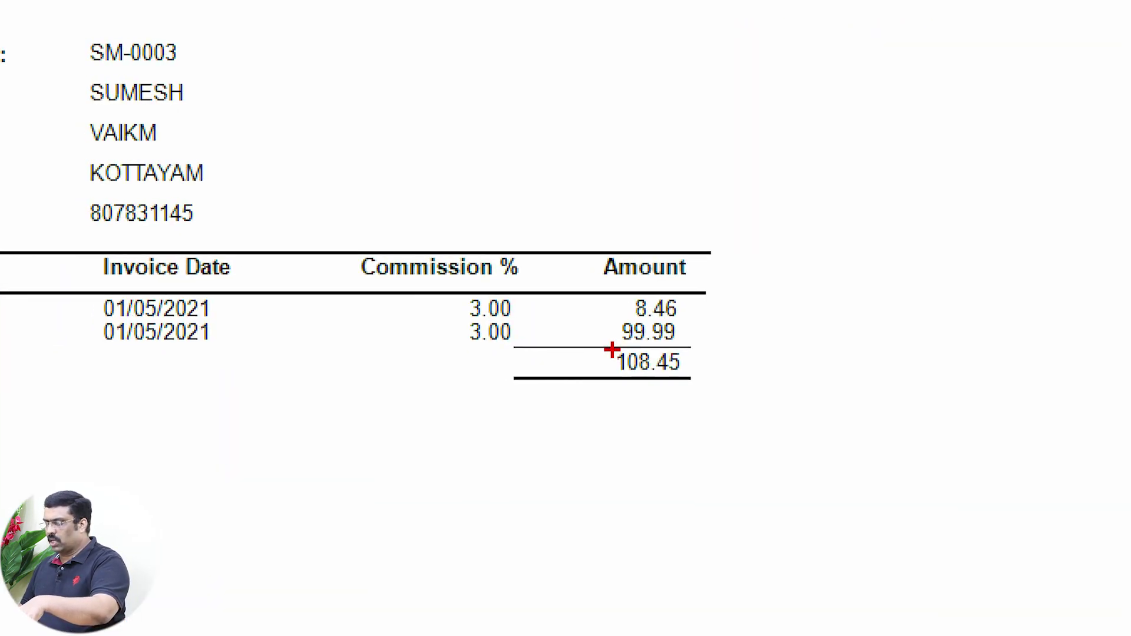
left_click_drag(594, 307, 662, 400)
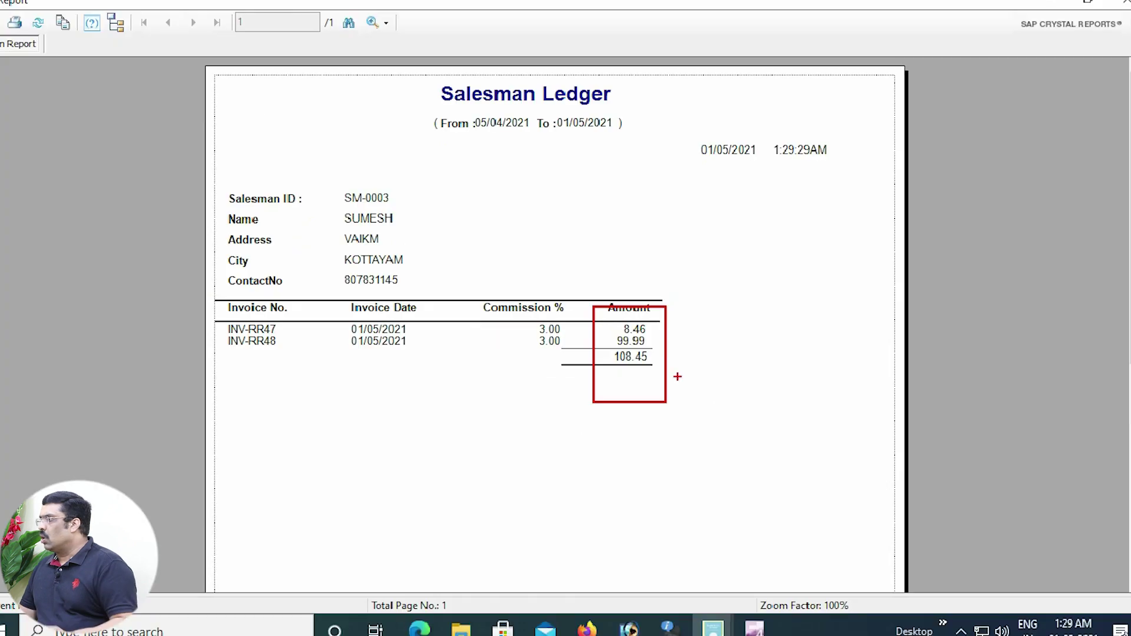
Generate RAGHU's salesman ledger, showing 1.00% commission on three invoices totalling 9.36.
left_click(1115, 7)
left_click(413, 324)
left_click(407, 261)
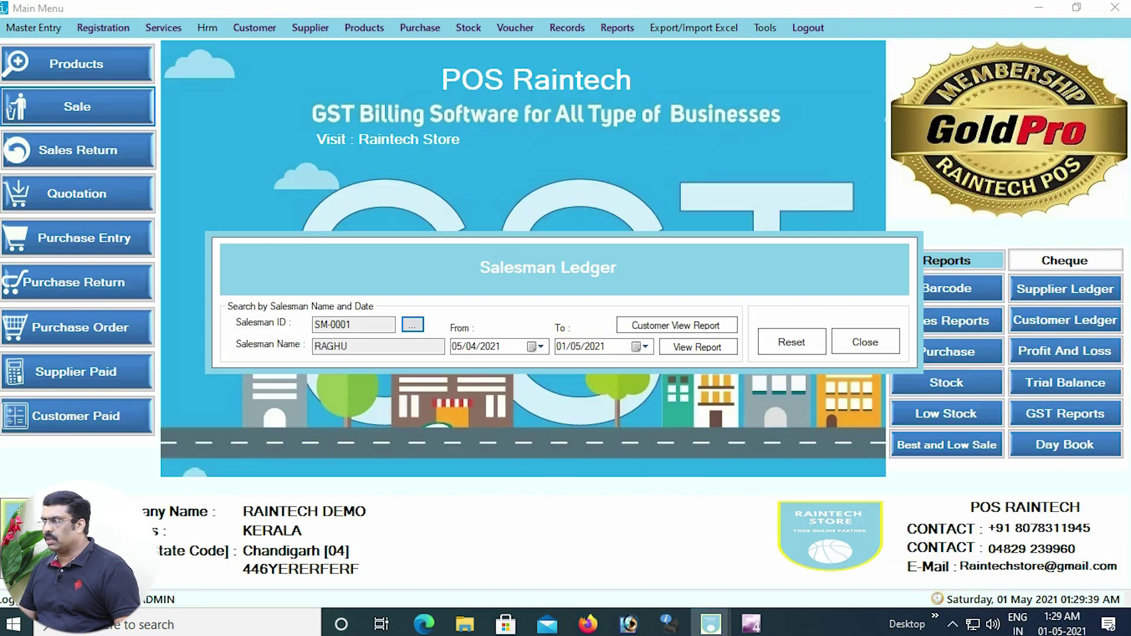
left_click(697, 347)
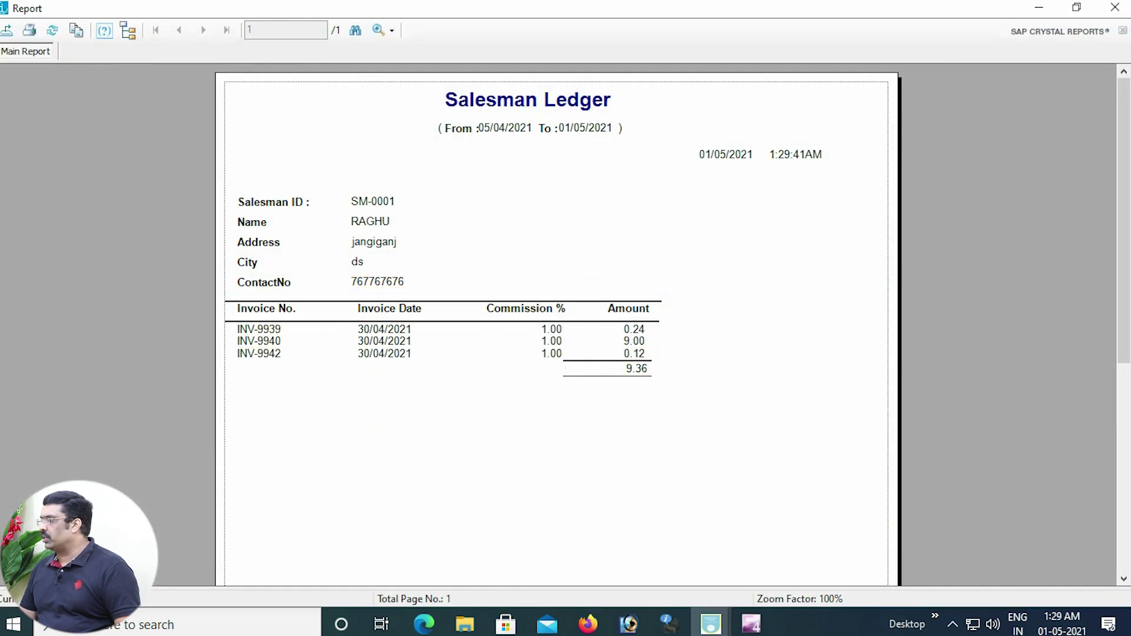
left_click(1116, 8)
left_click(413, 324)
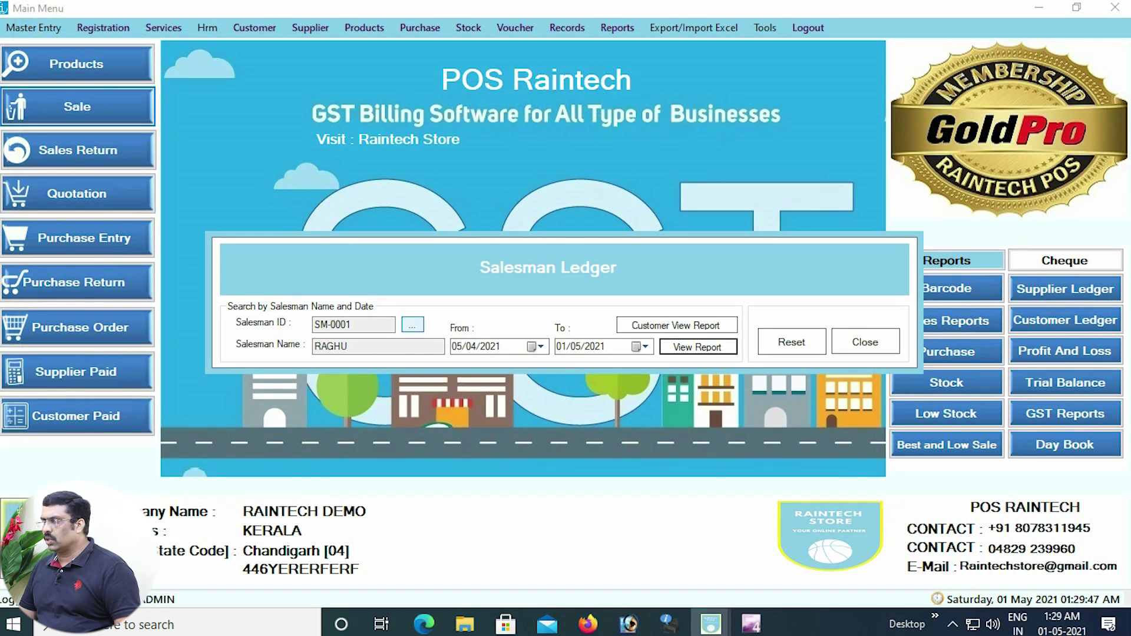
Review KUMAR's ledger (2.00% on INV-RR45 and INV-RR46, total 6.40), then close the Salesman Ledger.
left_click(178, 219)
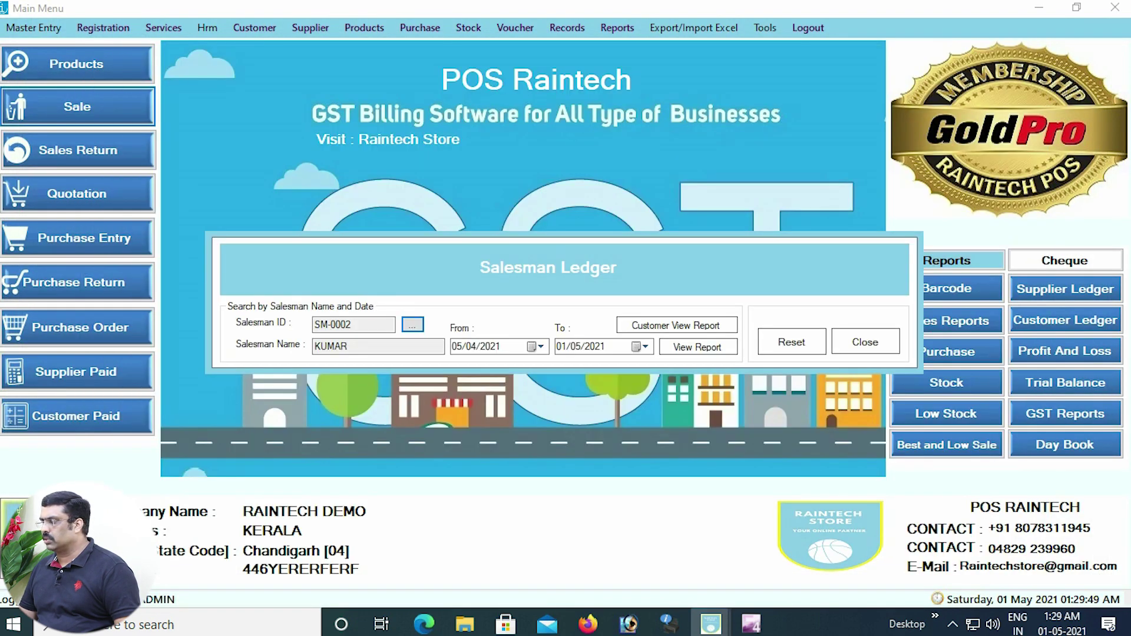
left_click(698, 347)
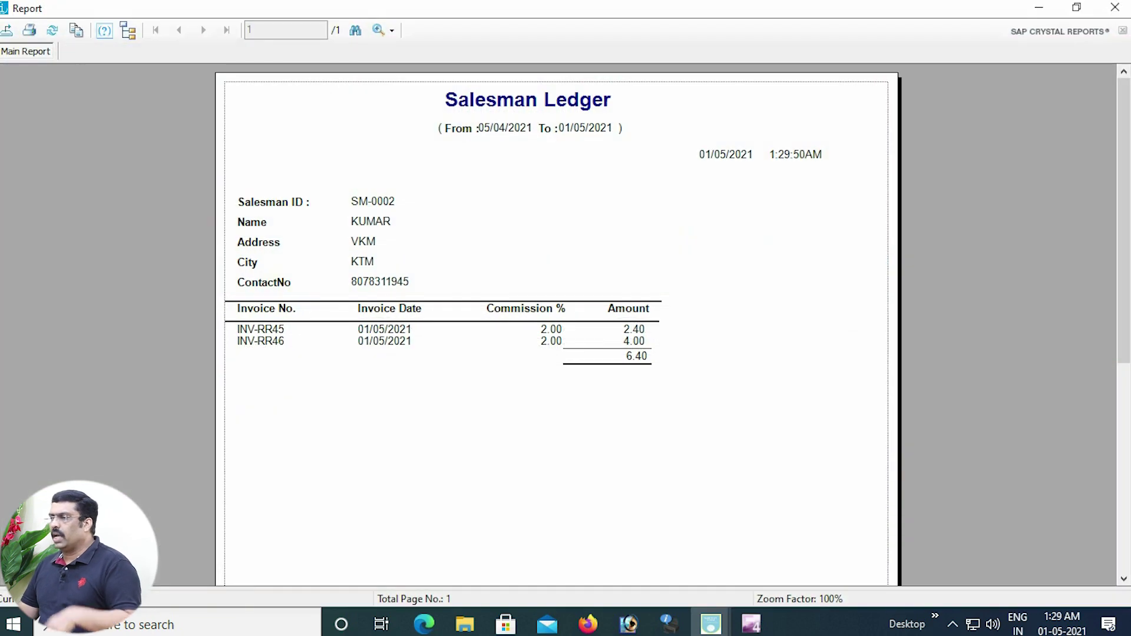
scroll(557, 324, "down", 3)
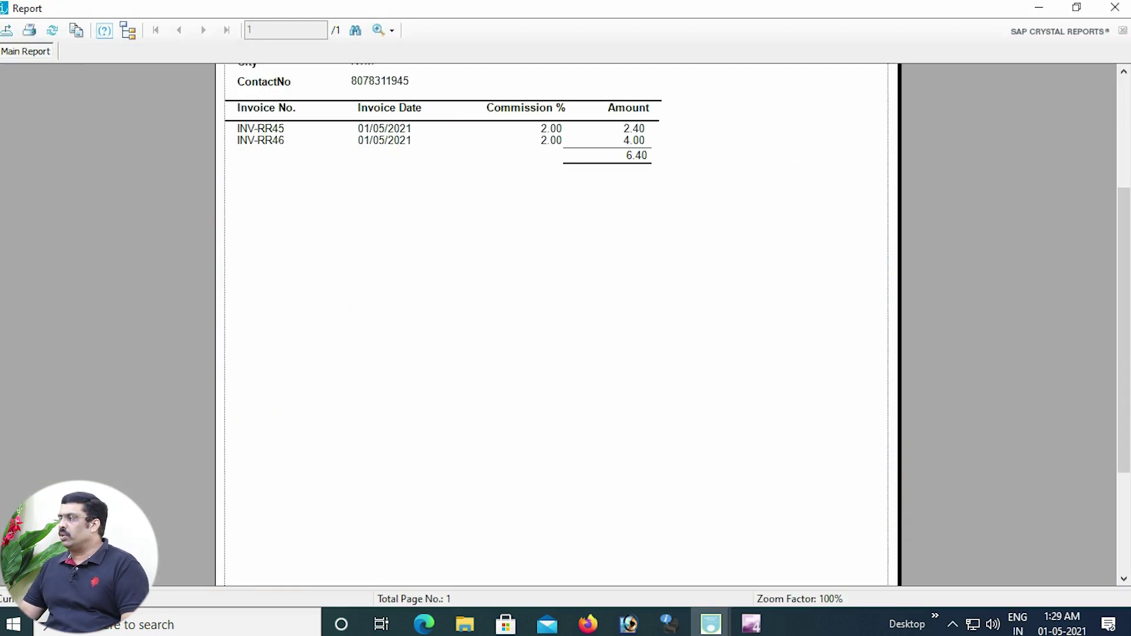
scroll(557, 324, "up", 3)
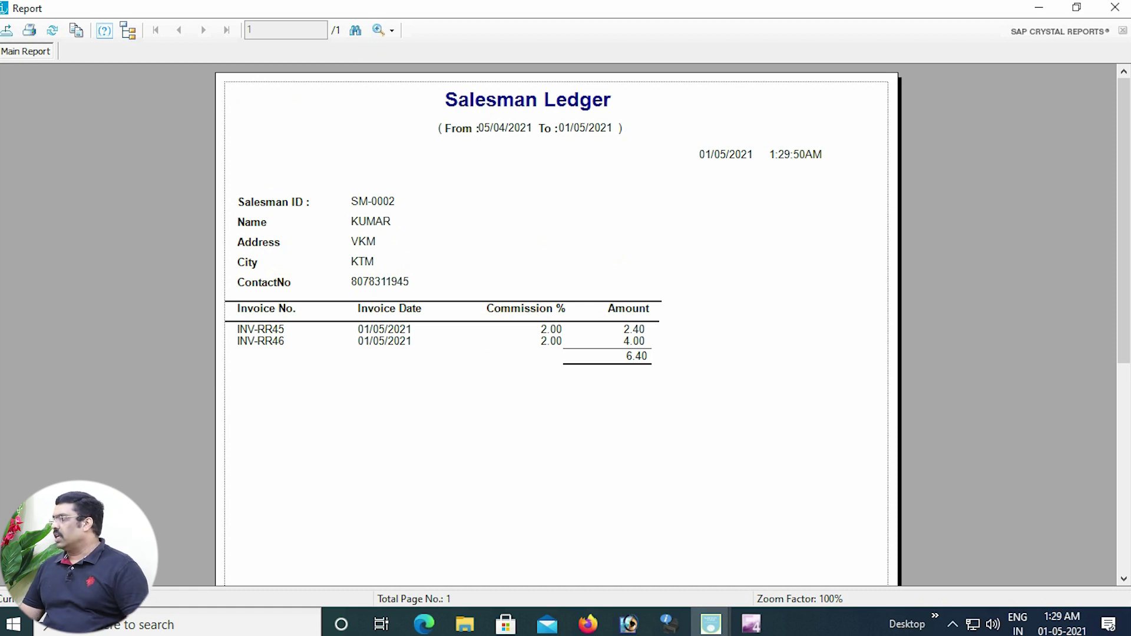
left_click(1115, 8)
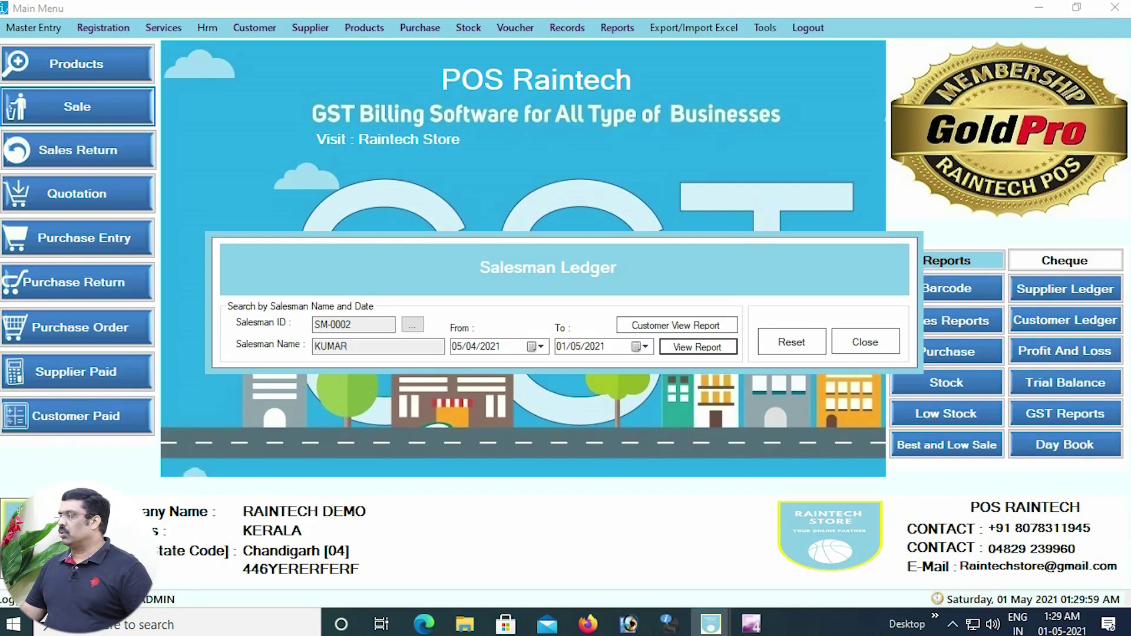
left_click(864, 341)
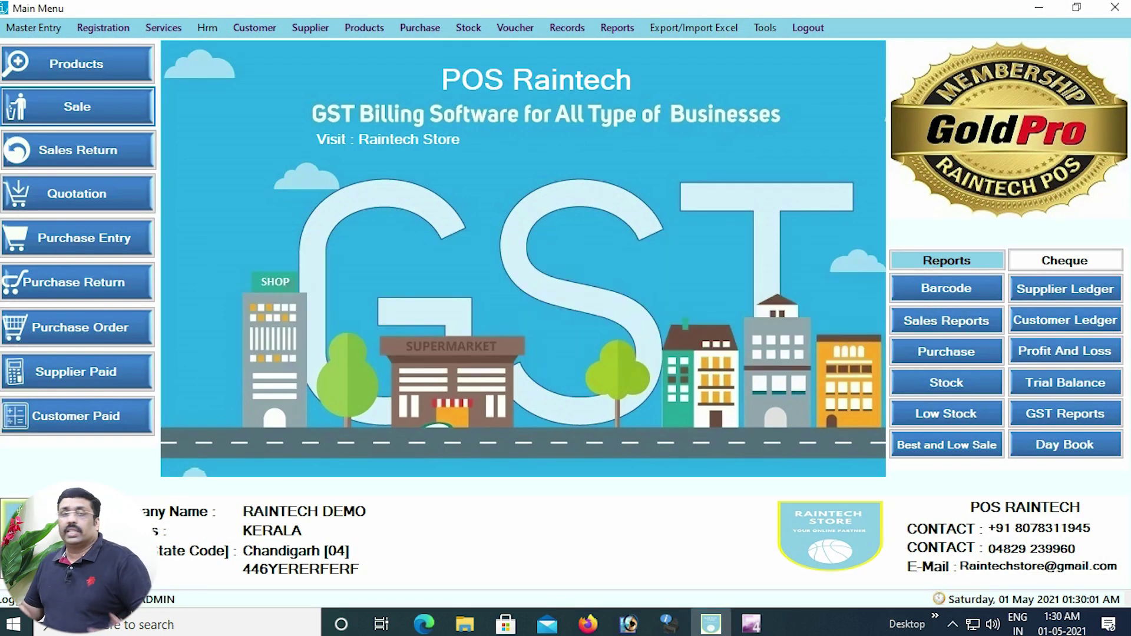